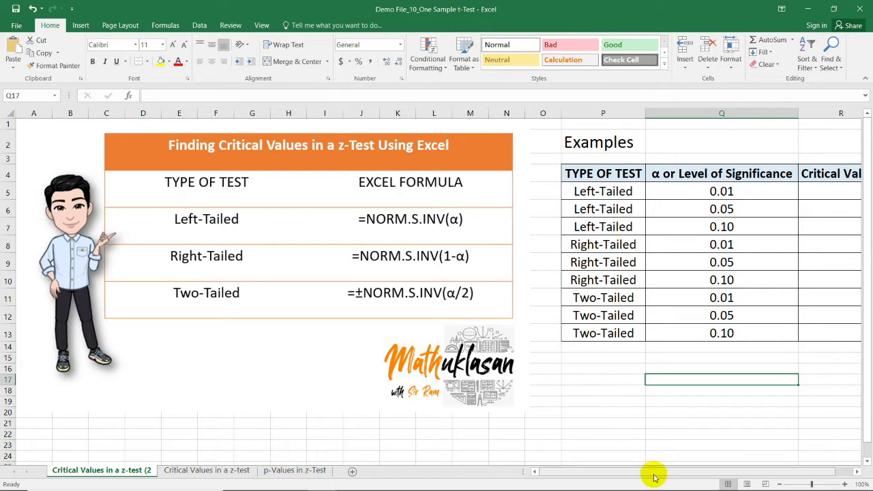
# Step: Examine the Examples table's test types, significance levels and Critical Values column beside the formula guide
pyautogui.moveTo(651, 472); pyautogui.dragTo(727, 473)
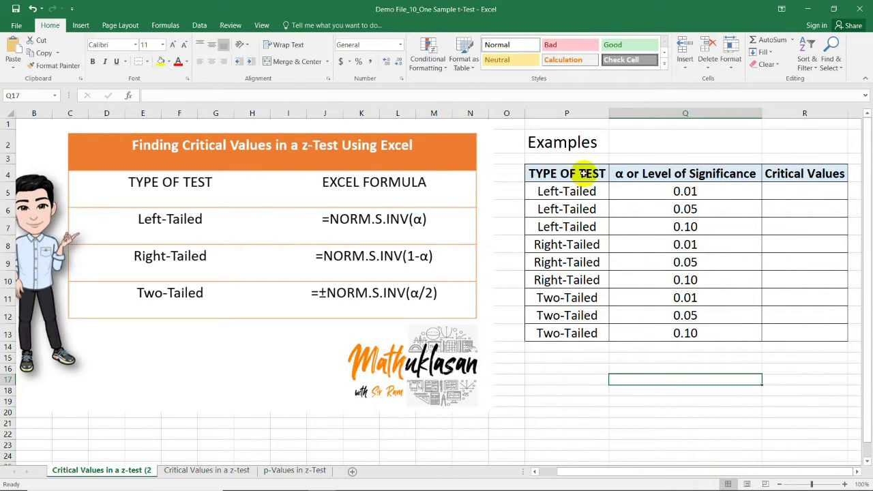
pyautogui.click(696, 173)
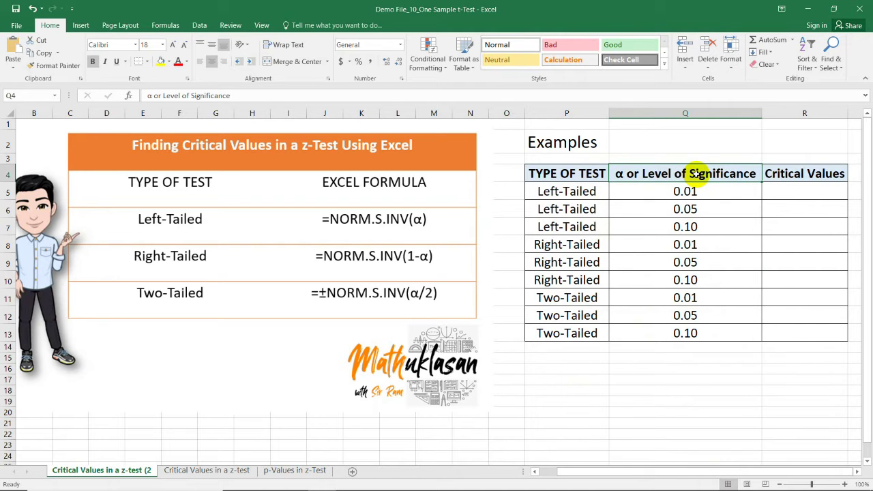
pyautogui.click(857, 470)
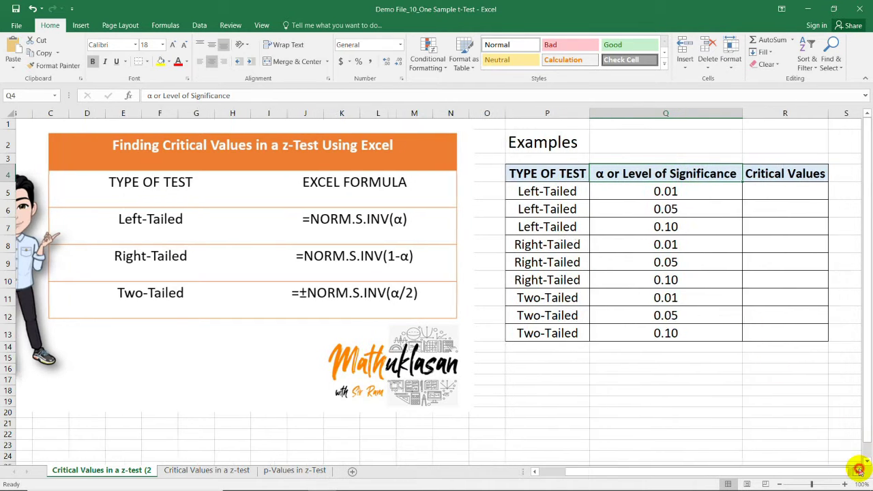
pyautogui.click(858, 471)
pyautogui.press('Down')
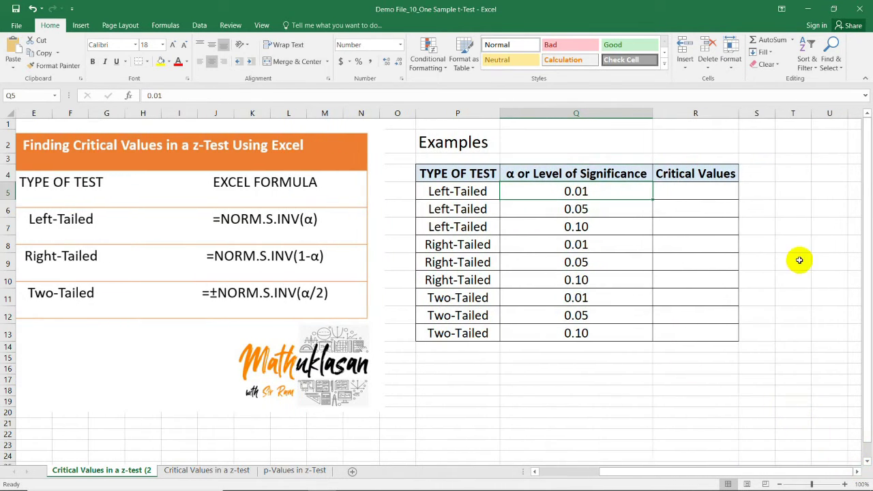
pyautogui.click(695, 190)
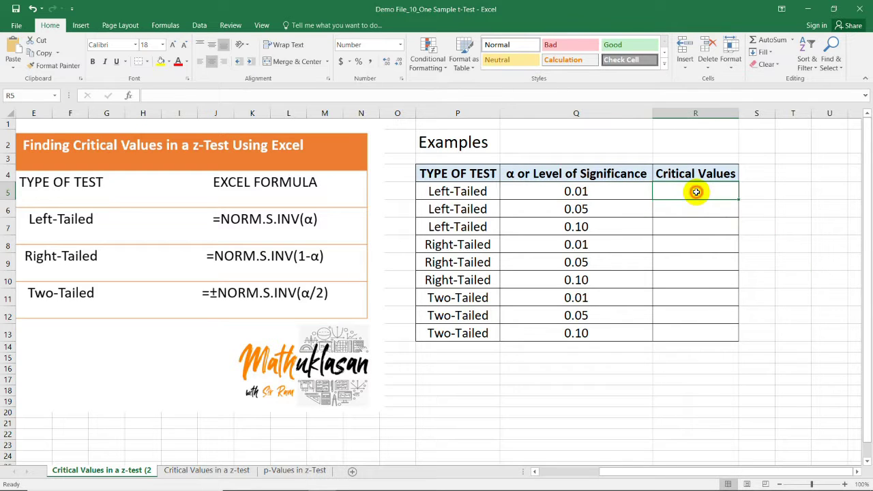
pyautogui.click(476, 193)
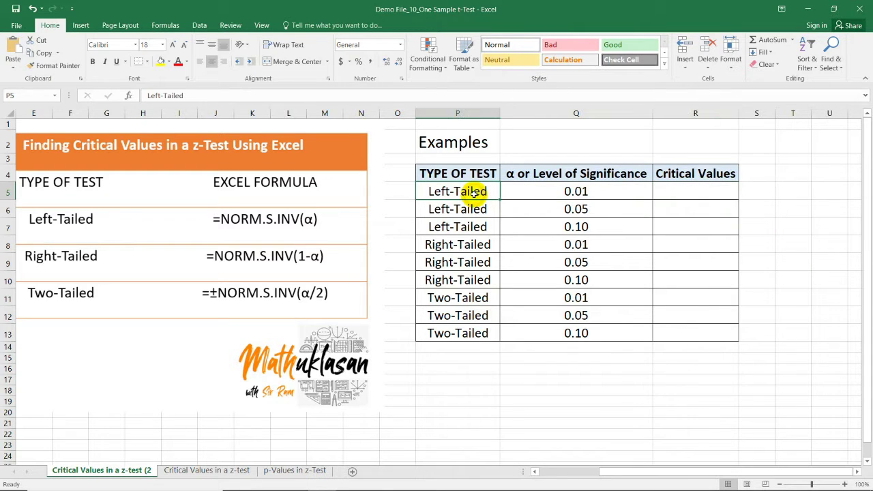
pyautogui.click(578, 192)
# Step: Calculate the left-tailed critical value for the 0.01 significance level in R5 with =NORM.S.INV(0.01)
pyautogui.click(700, 194)
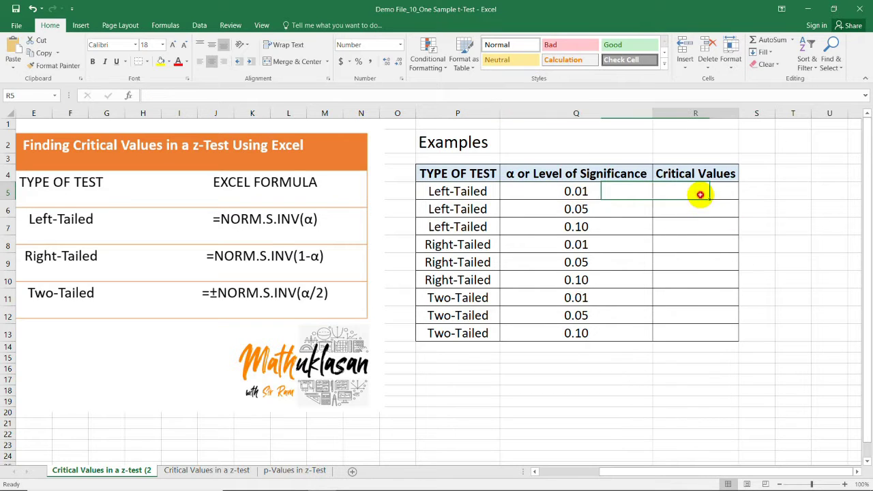
pyautogui.doubleClick(699, 194)
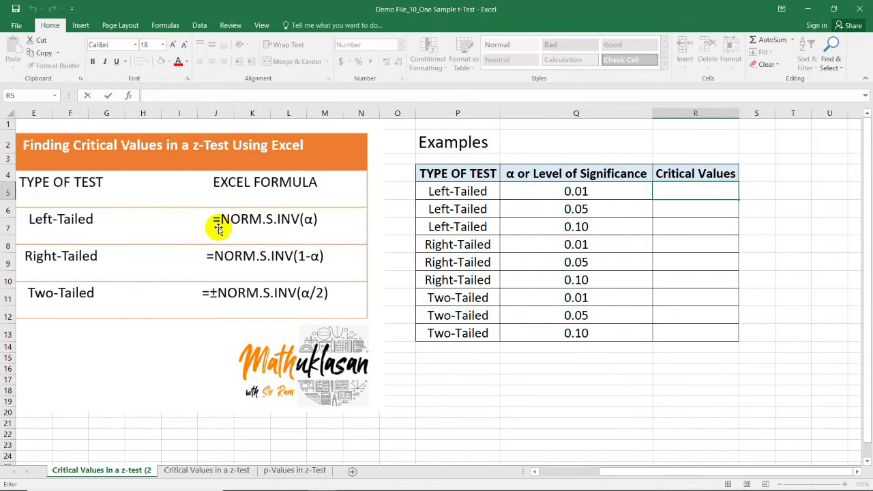
pyautogui.write('=')
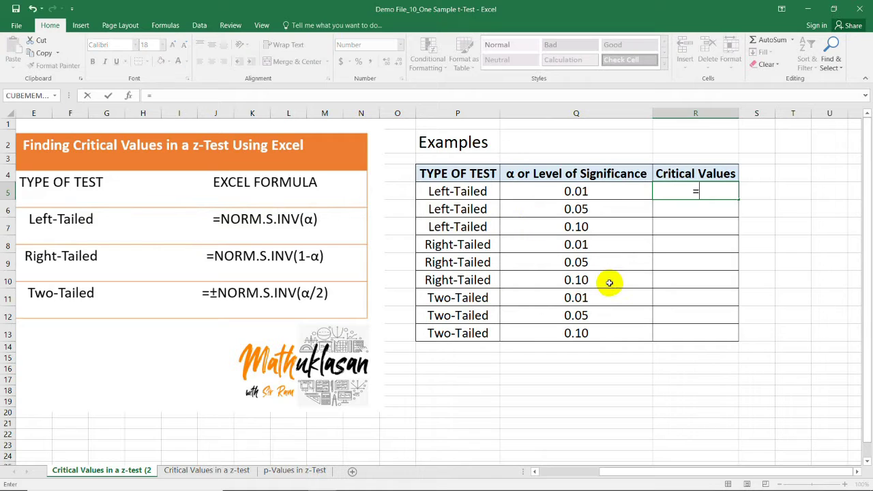
pyautogui.write('norm.s')
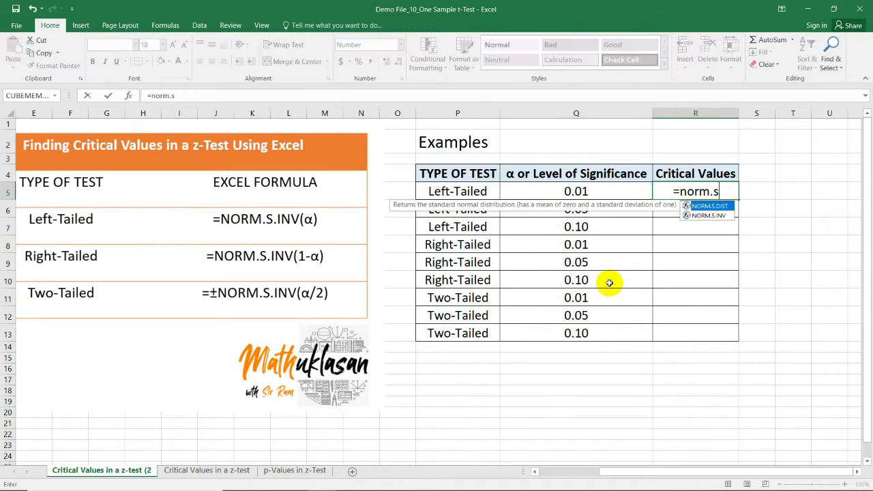
pyautogui.write('.inv(')
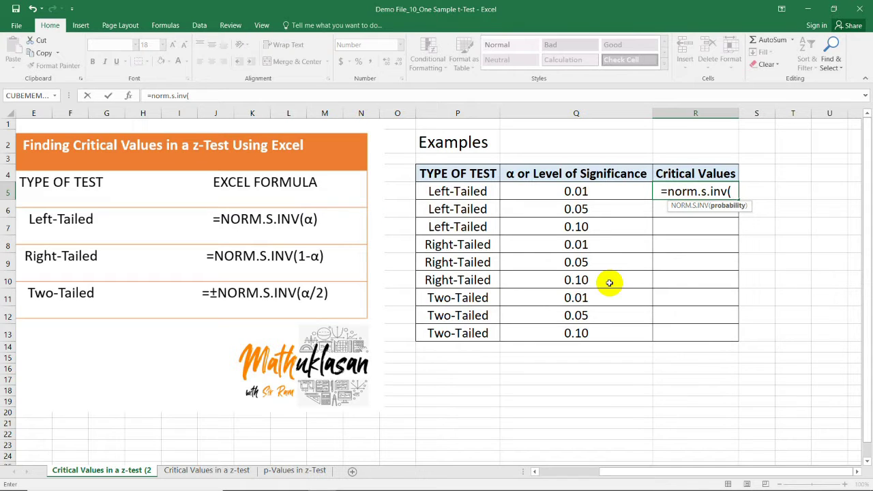
pyautogui.write('0.01')
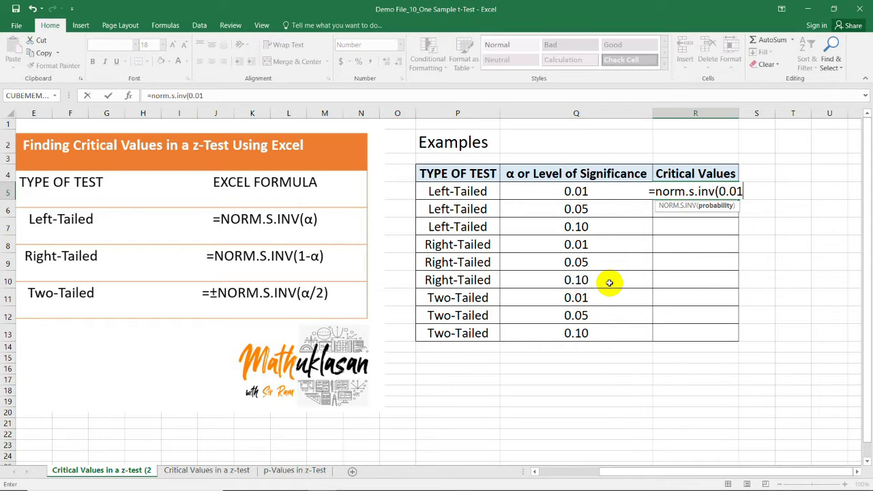
pyautogui.write(')')
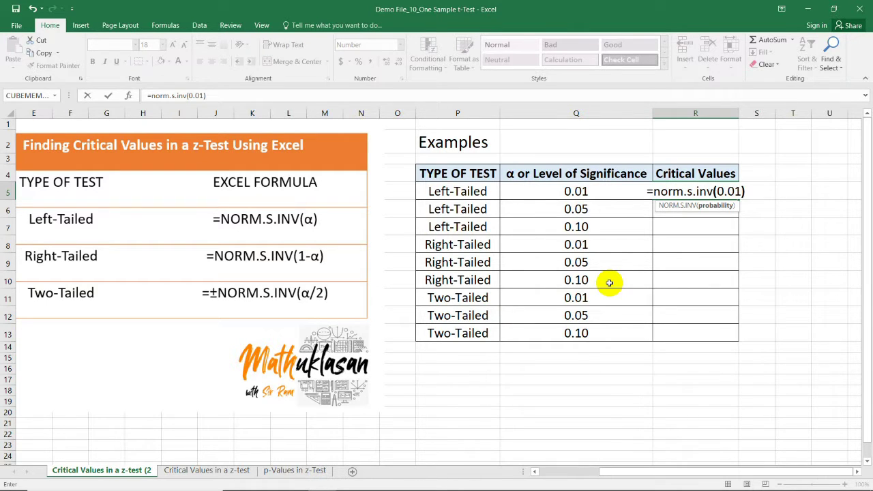
pyautogui.press('Return')
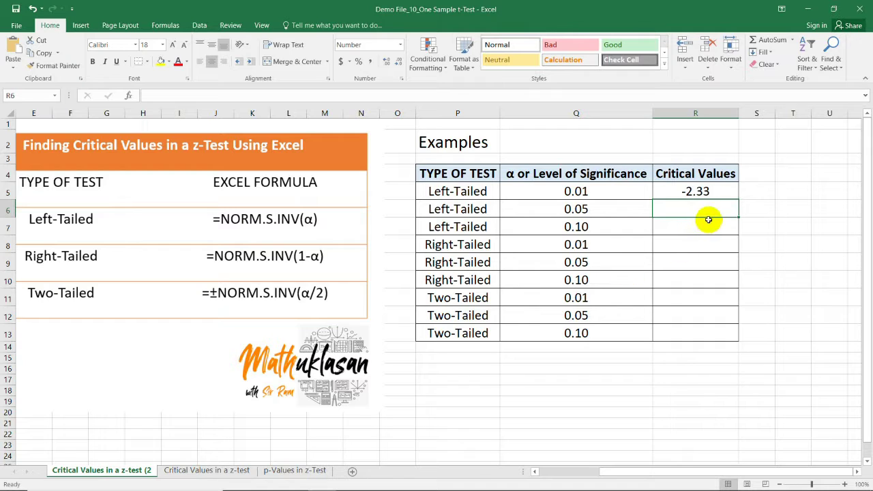
pyautogui.click(714, 195)
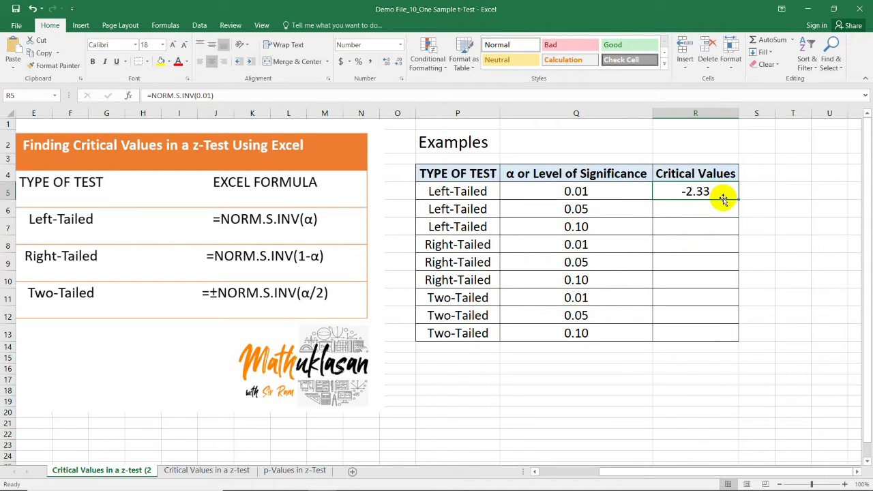
pyautogui.click(480, 193)
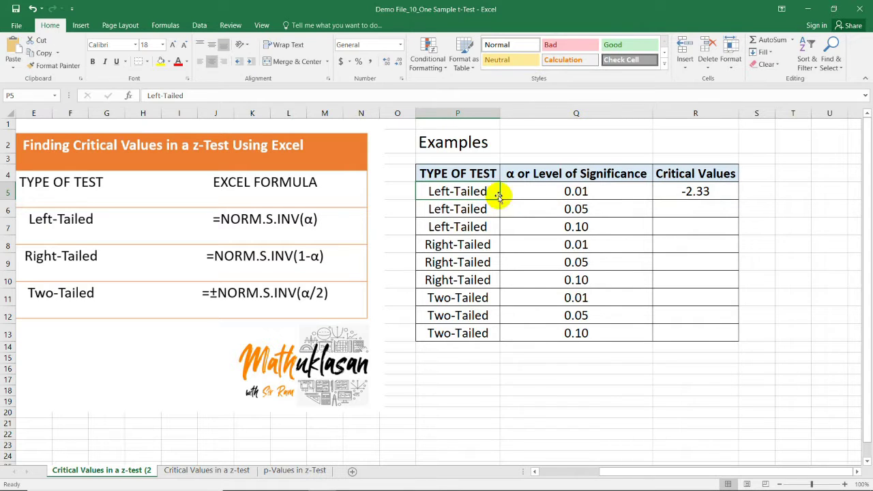
pyautogui.click(711, 193)
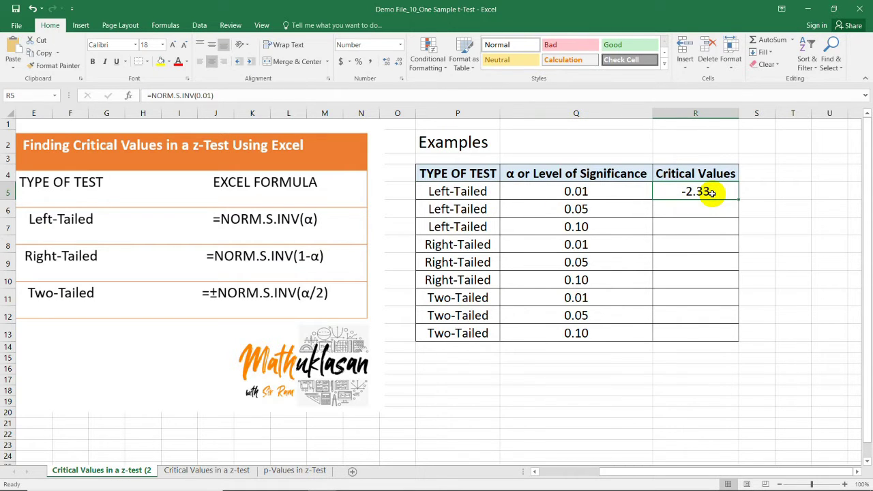
# Step: Calculate the left-tailed critical value in R6 with =NORM.S.INV(Q6), referencing the significance level cell
pyautogui.click(703, 206)
pyautogui.write('=')
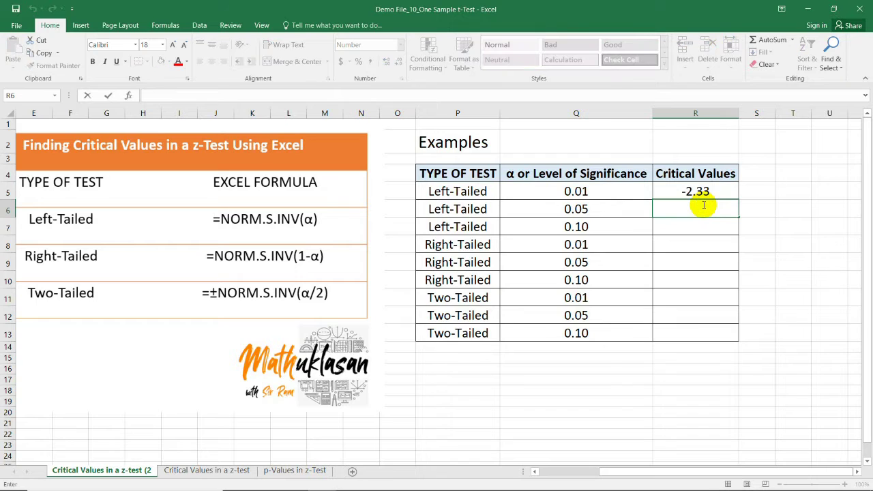
pyautogui.write('norm')
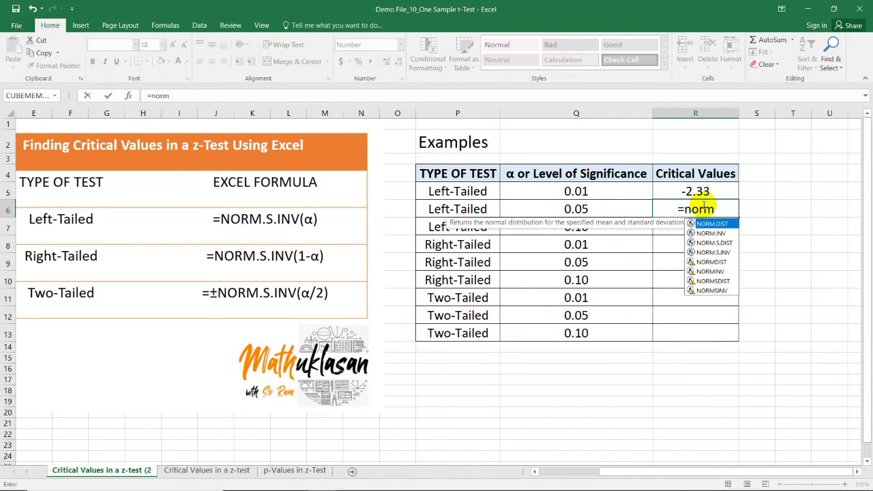
pyautogui.write('.')
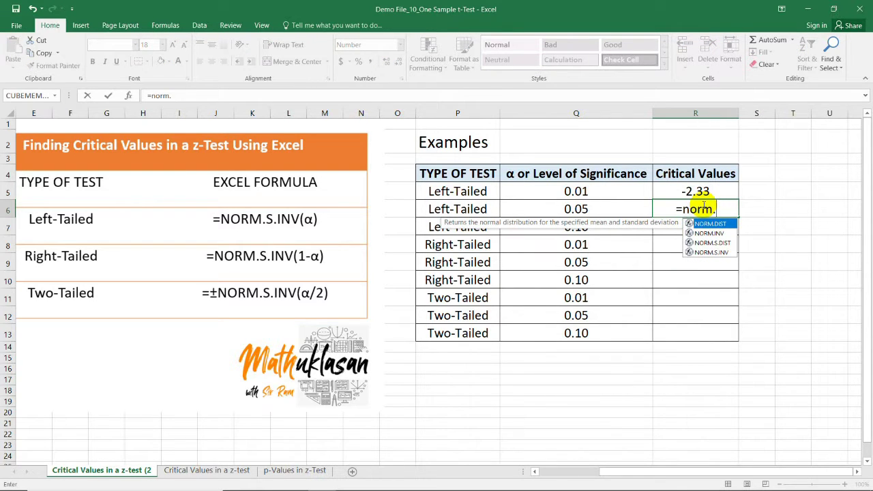
pyautogui.write('s.in')
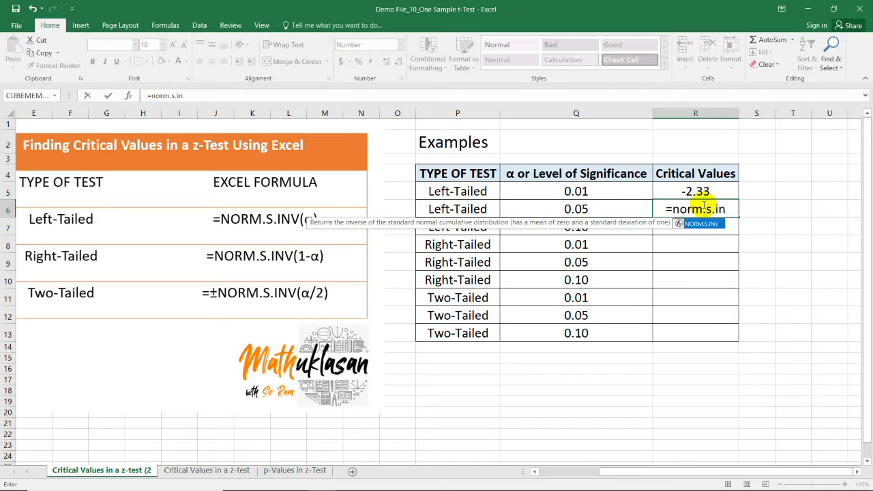
pyautogui.write('v(')
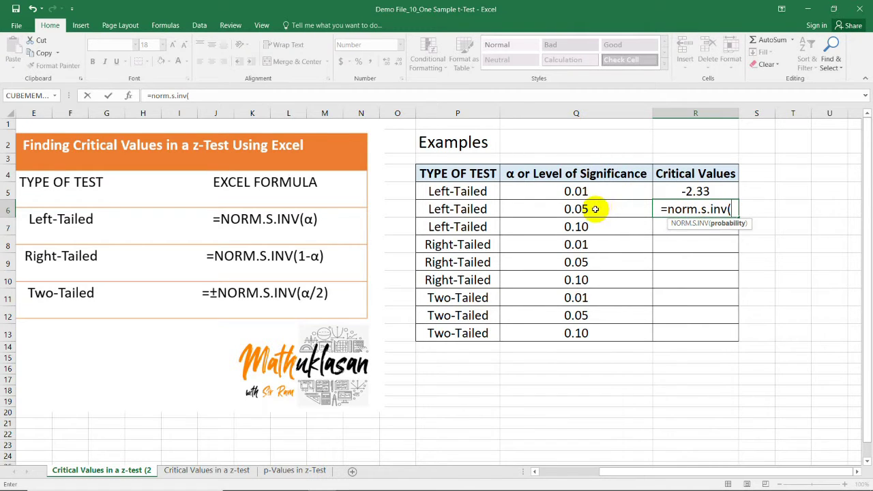
pyautogui.click(594, 209)
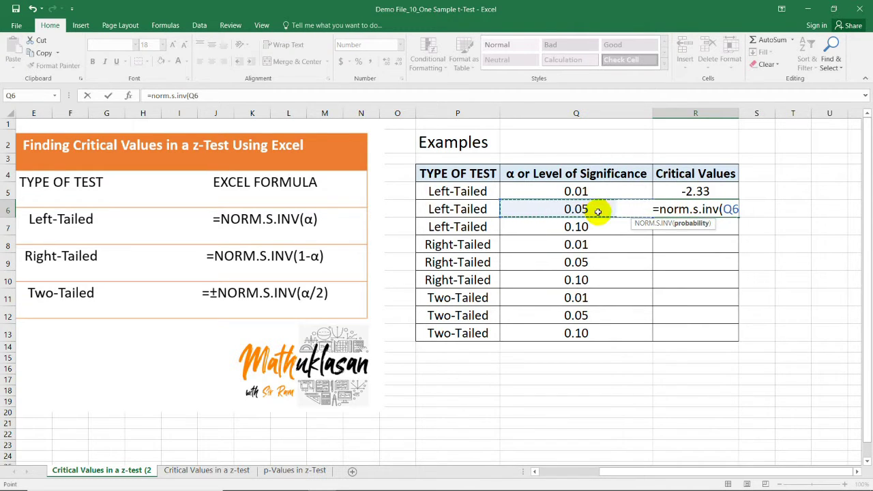
pyautogui.write('0')
pyautogui.press('BackSpace')
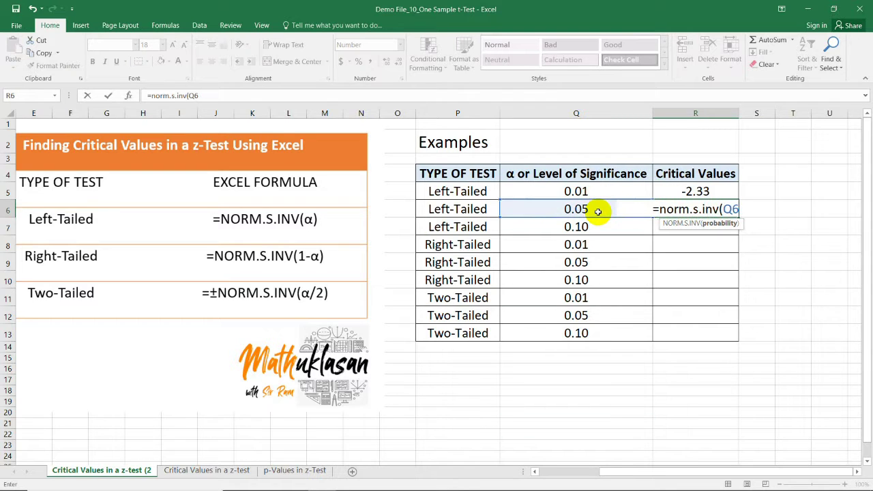
pyautogui.write(')')
pyautogui.press('Return')
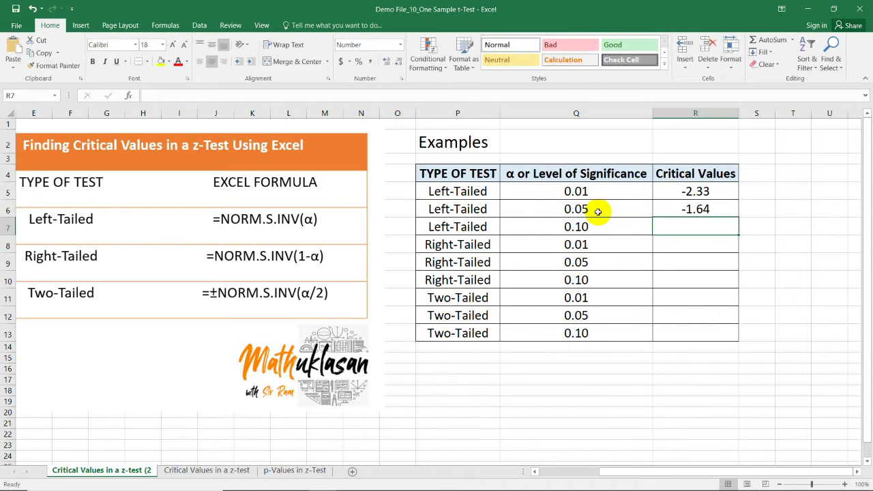
# Step: Fill the R6 formula down to R7 for the last left-tailed test
pyautogui.click(701, 210)
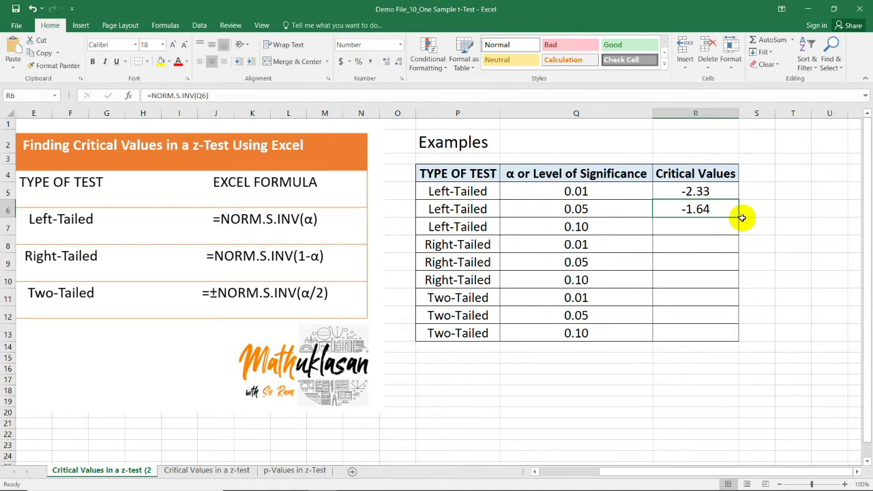
pyautogui.moveTo(739, 218); pyautogui.dragTo(733, 230)
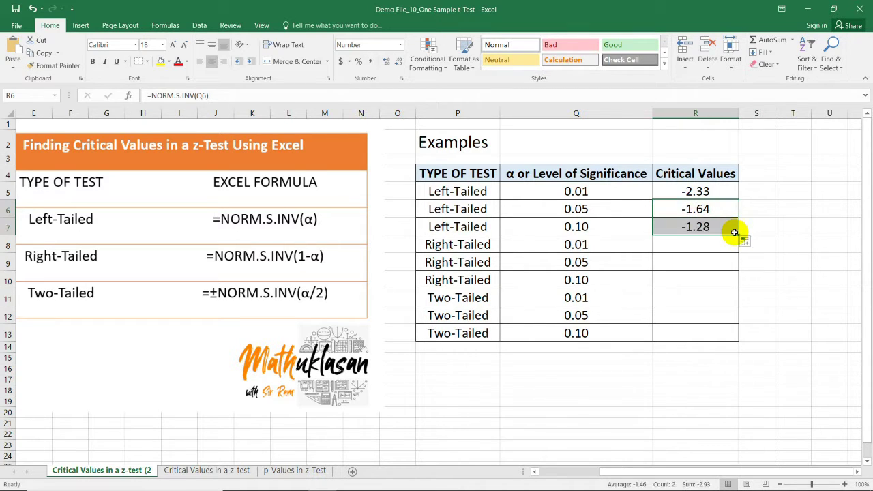
pyautogui.moveTo(463, 226); pyautogui.dragTo(684, 228)
pyautogui.click(792, 280)
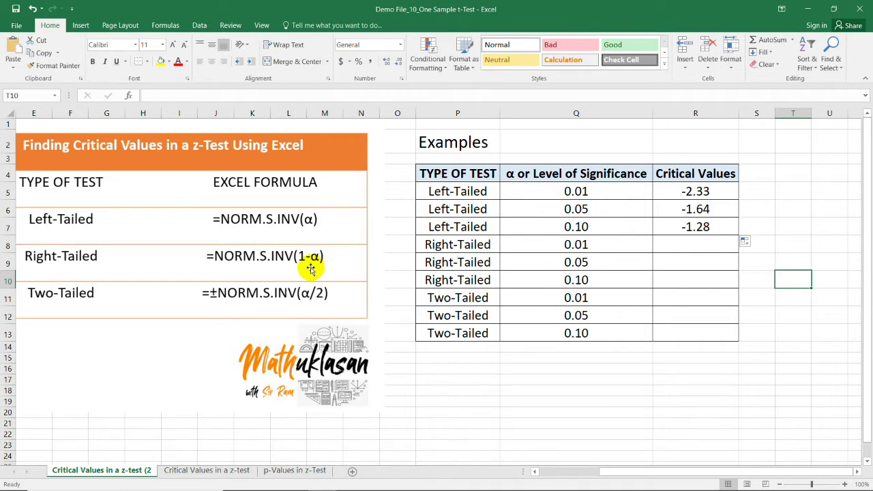
# Step: Calculate the right-tailed critical value for the 0.01 significance level in R8 with =NORM.S.INV(1-Q8)
pyautogui.doubleClick(709, 244)
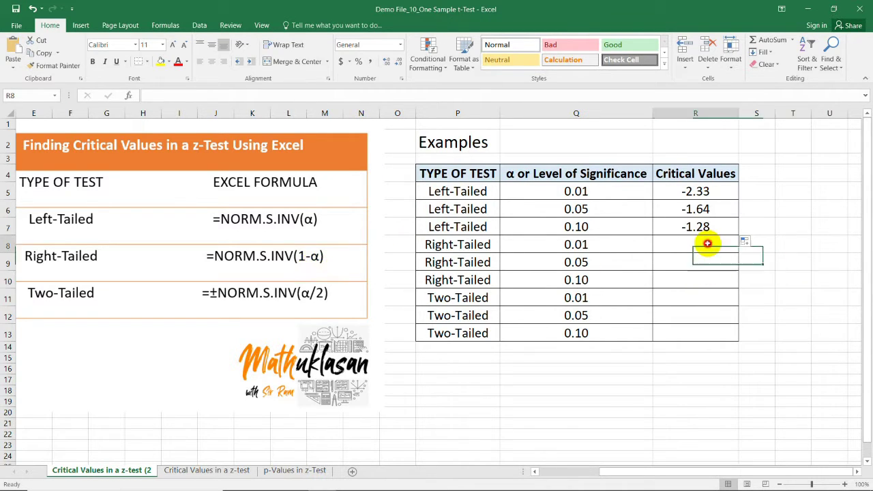
pyautogui.write('=')
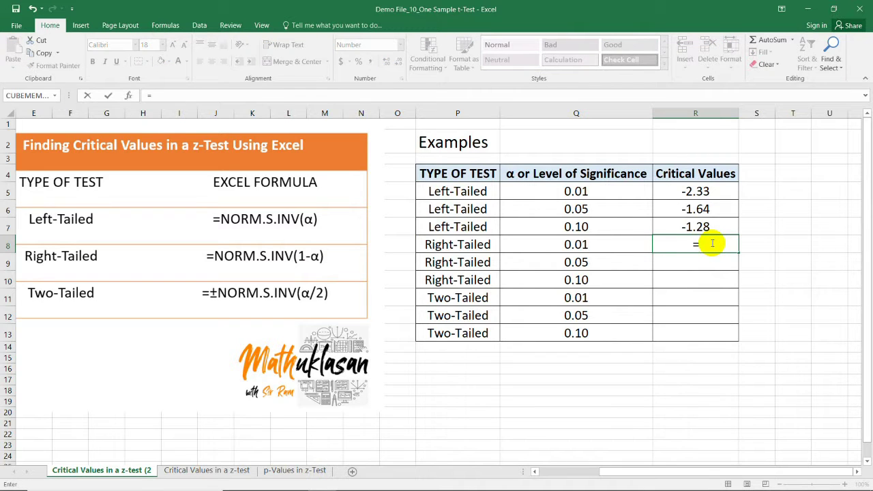
pyautogui.write('norm.')
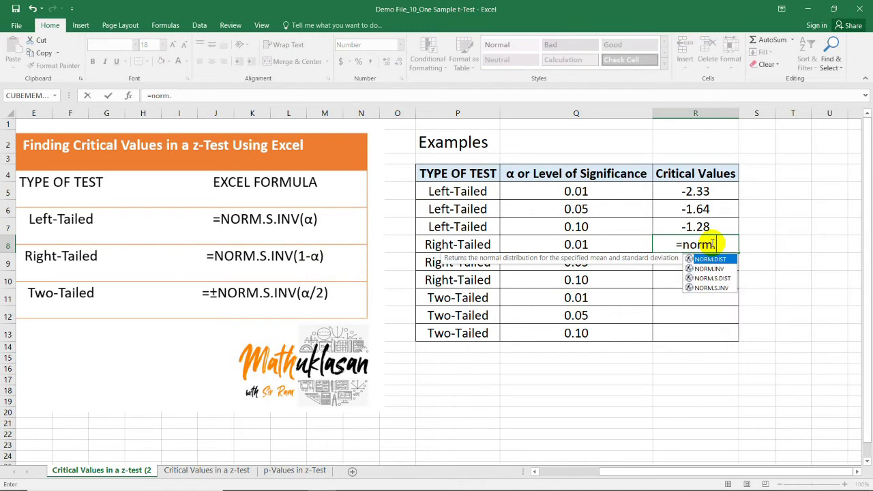
pyautogui.write('s.i')
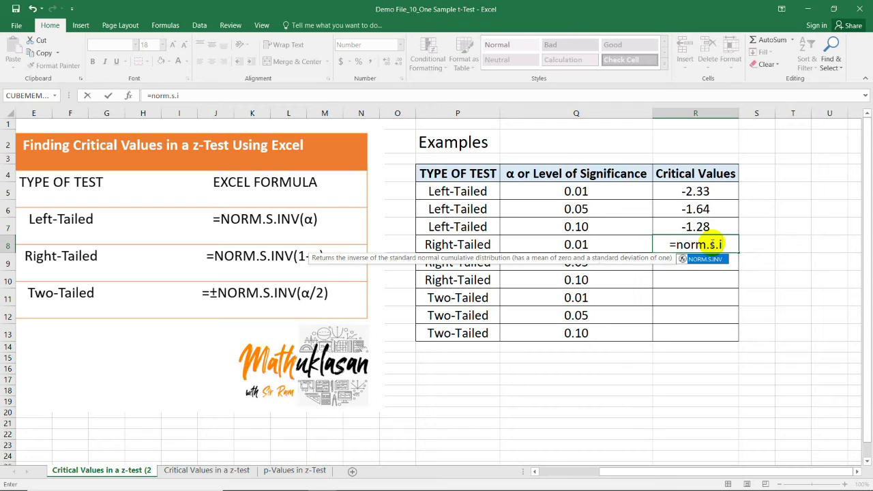
pyautogui.write('nv(')
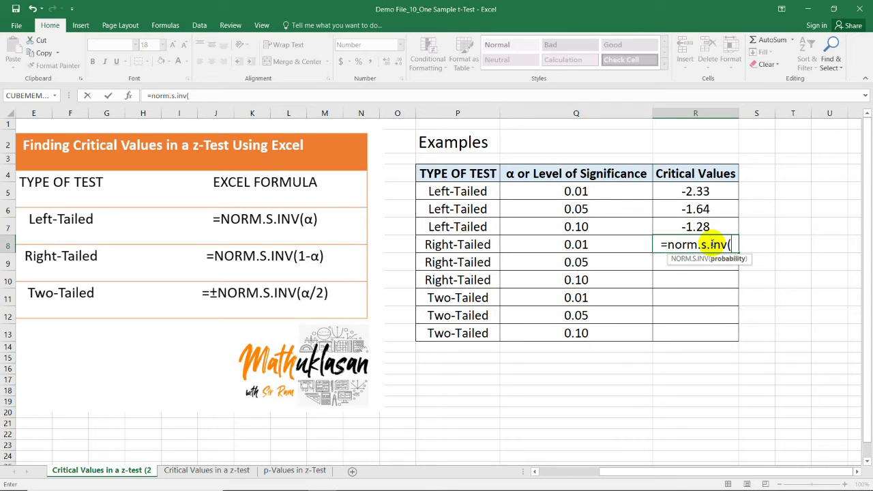
pyautogui.write('1-')
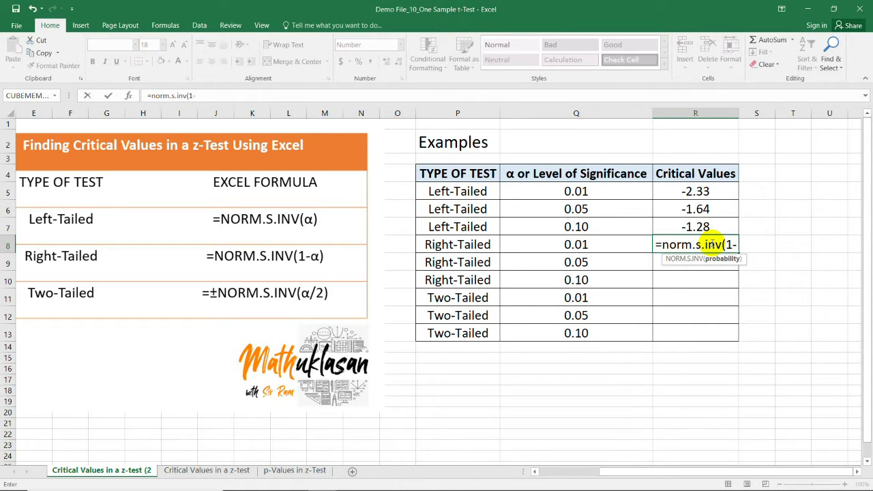
pyautogui.click(604, 245)
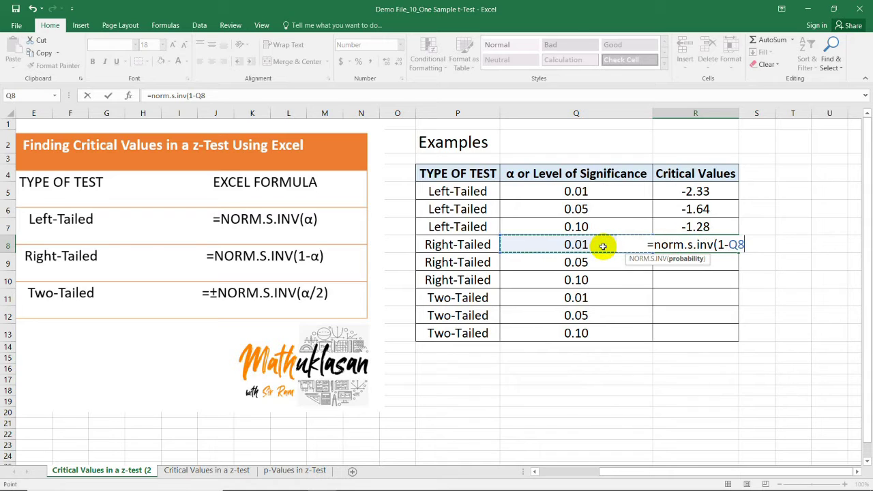
pyautogui.write(')')
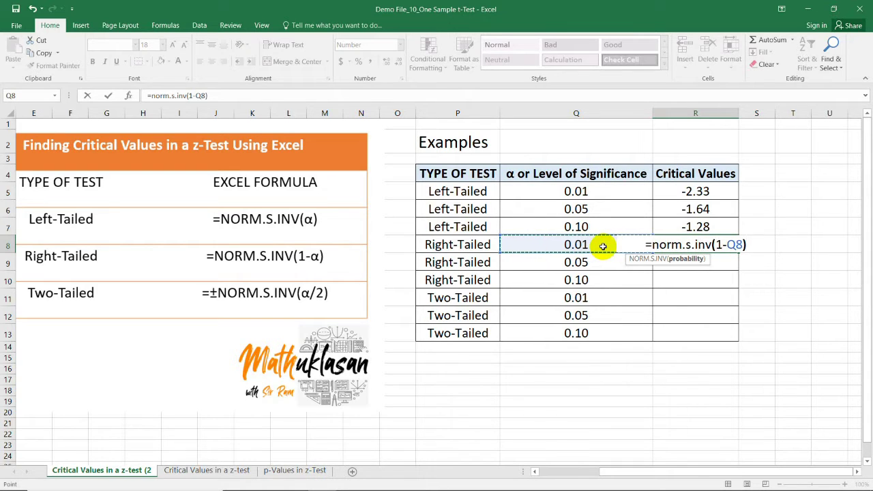
pyautogui.press('Return')
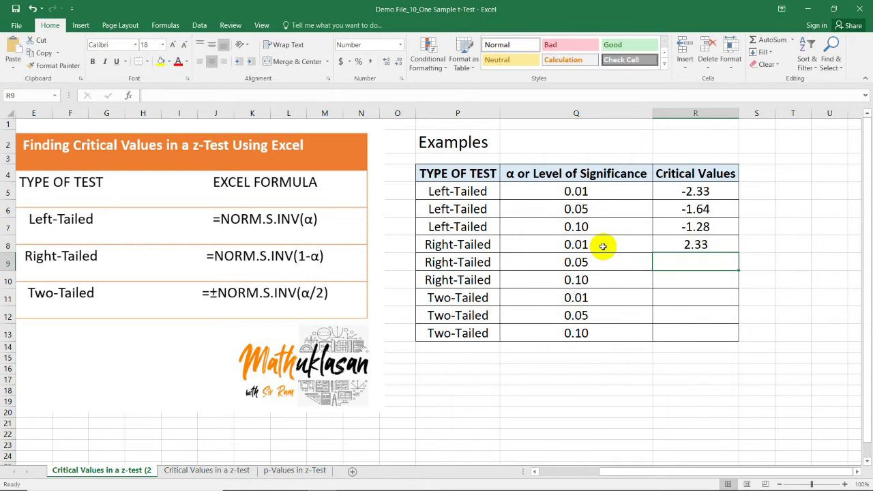
# Step: Fill the R8 formula down to R10 for the remaining right-tailed tests
pyautogui.click(696, 245)
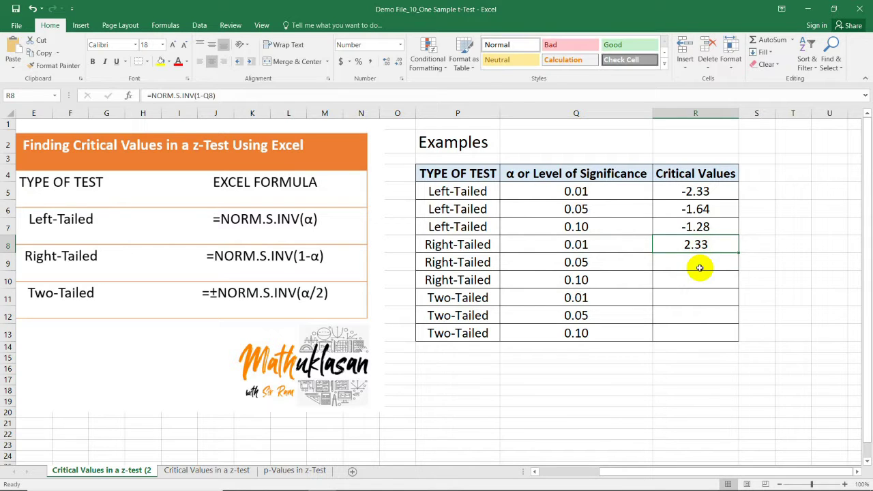
pyautogui.click(475, 246)
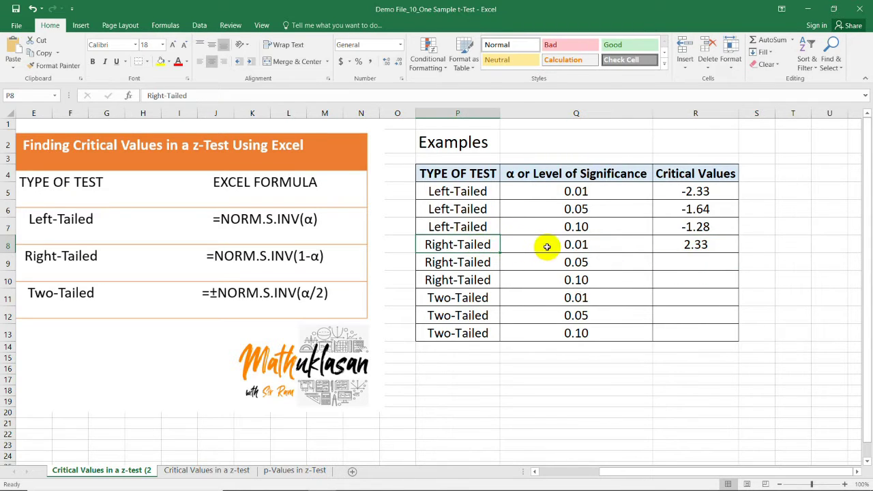
pyautogui.click(598, 244)
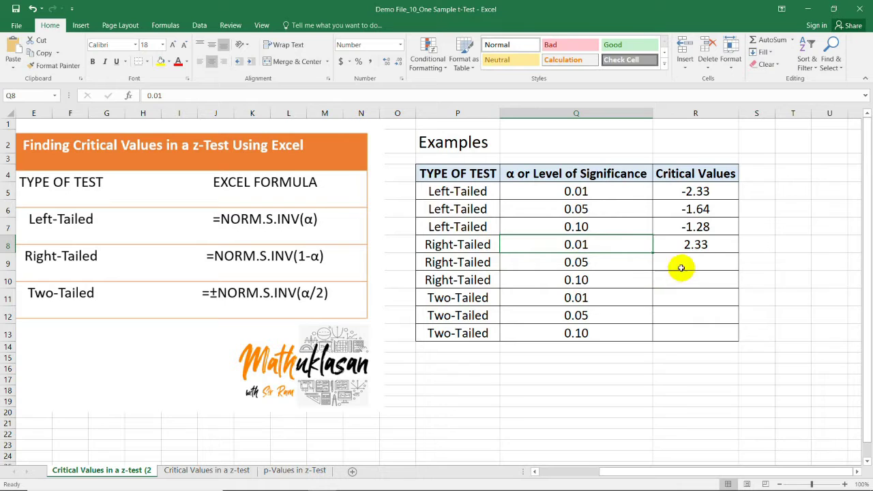
pyautogui.click(713, 245)
pyautogui.moveTo(738, 252); pyautogui.dragTo(737, 284)
pyautogui.click(719, 243)
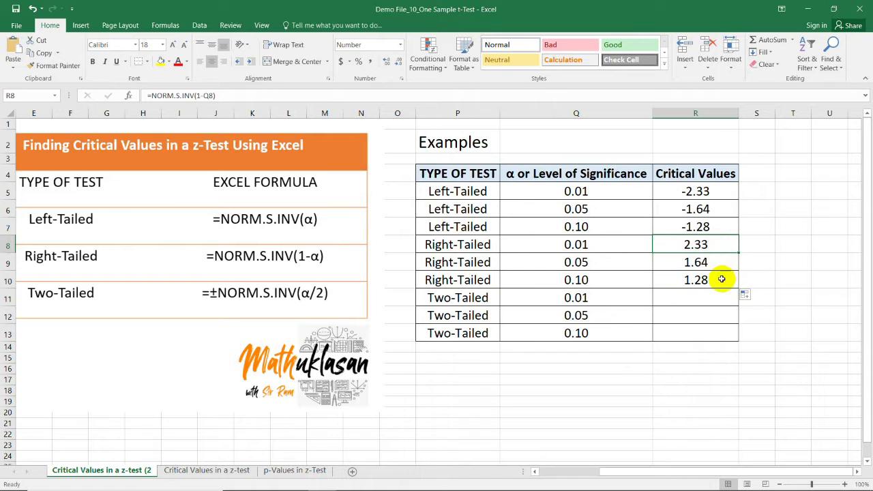
pyautogui.click(721, 279)
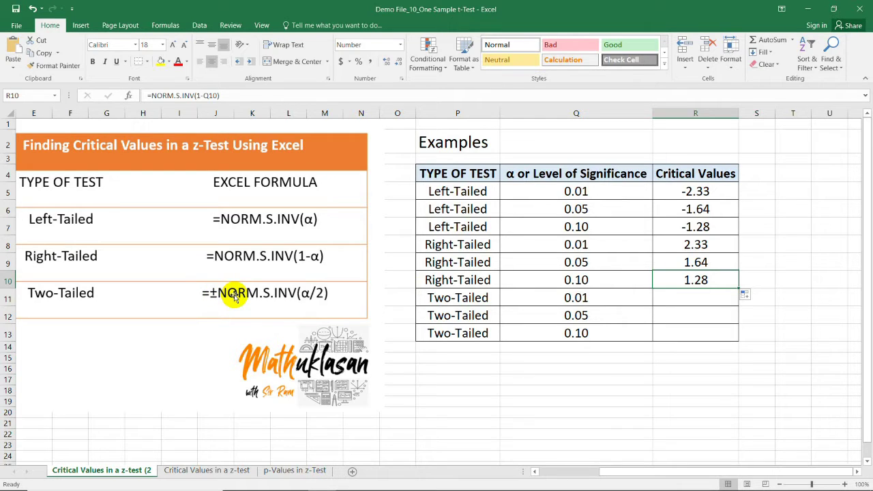
# Step: Calculate the negative two-tailed critical value for the 0.01 significance level in R11 with =NORM.S.INV(Q11/2)
pyautogui.click(681, 295)
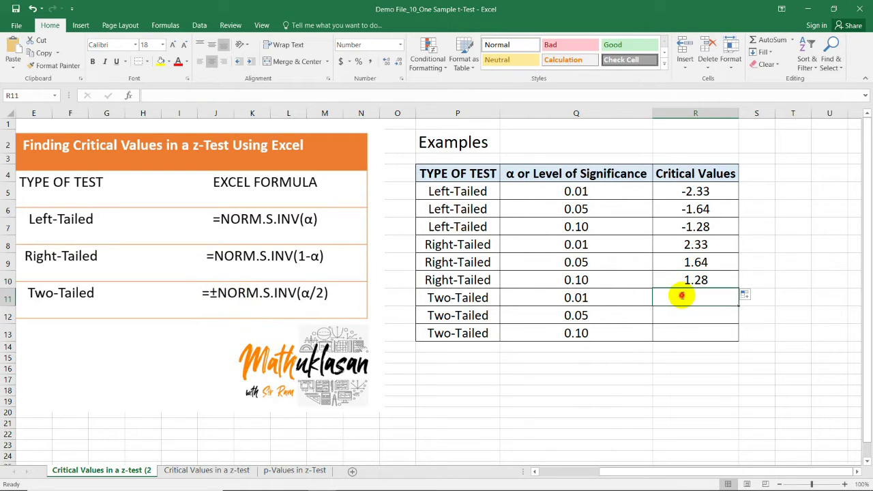
pyautogui.write('=')
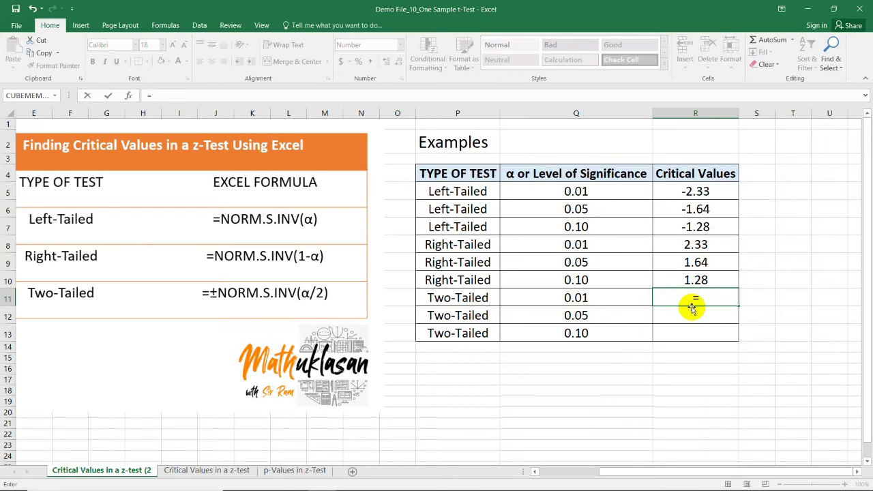
pyautogui.write('norm')
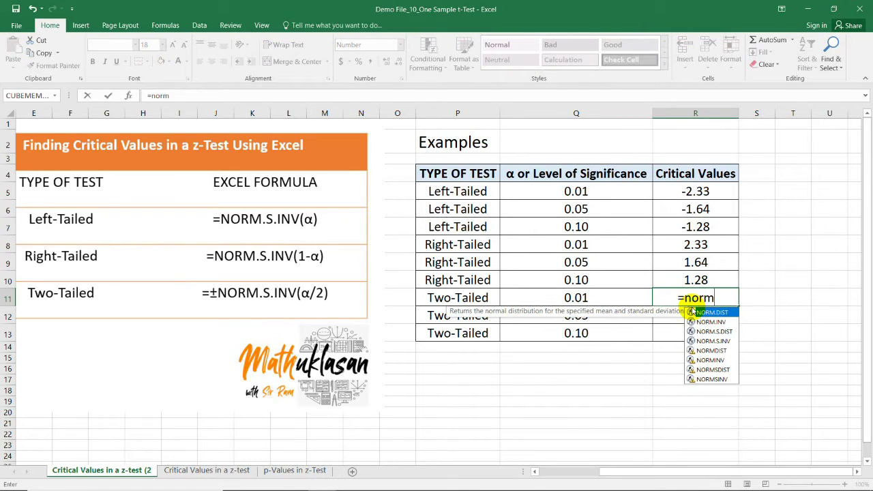
pyautogui.write('.s.inv')
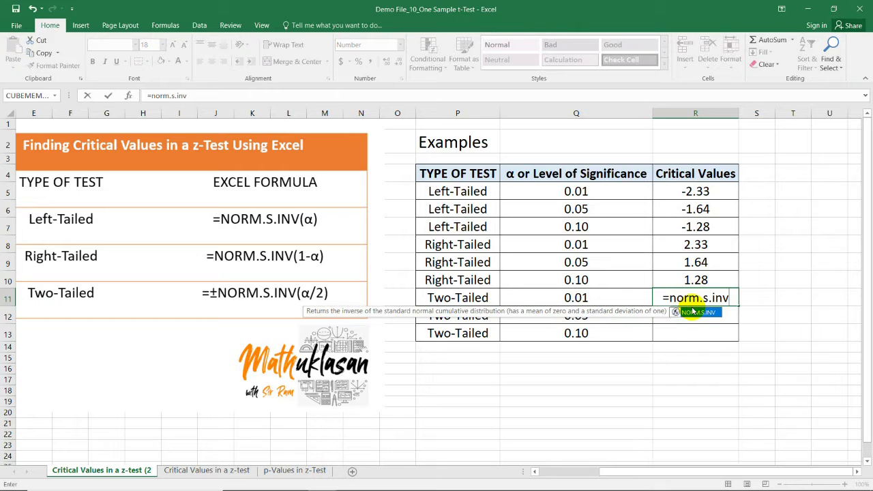
pyautogui.write('(')
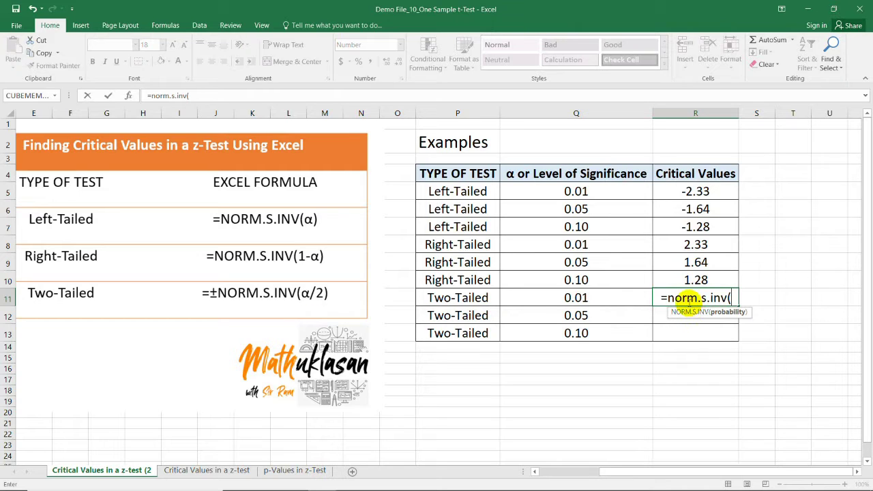
pyautogui.click(598, 297)
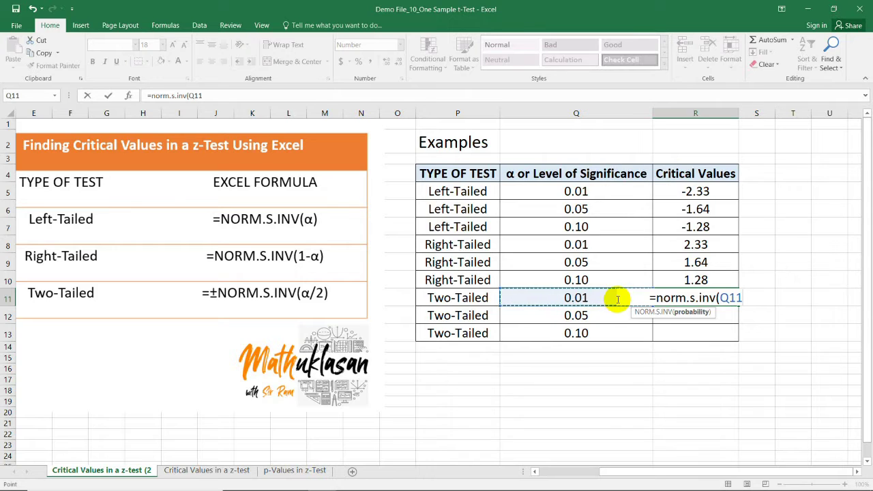
pyautogui.write('/2')
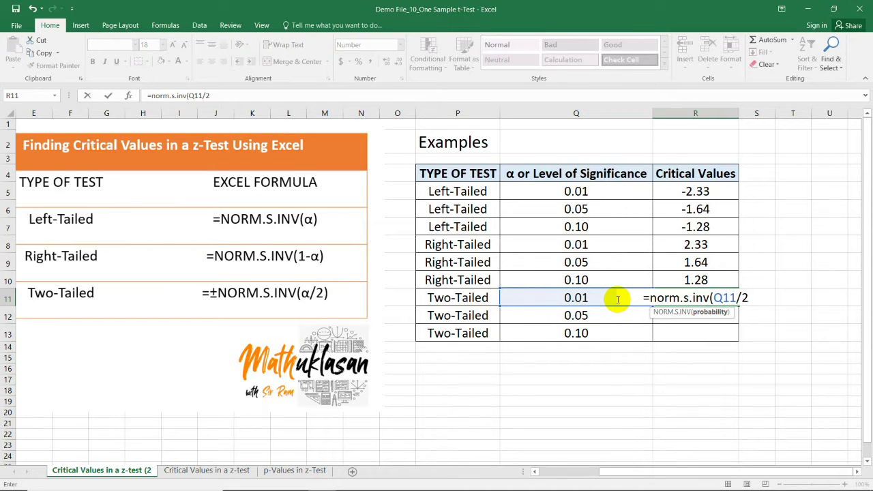
pyautogui.write(')')
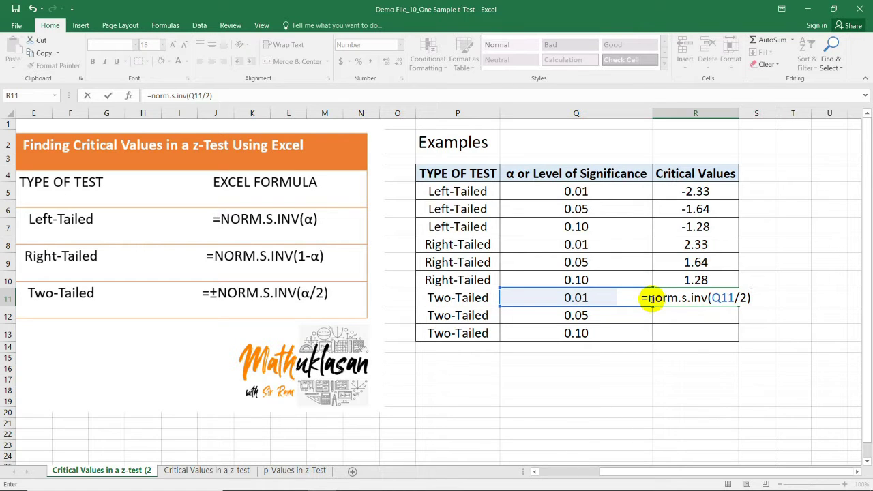
pyautogui.press('Return')
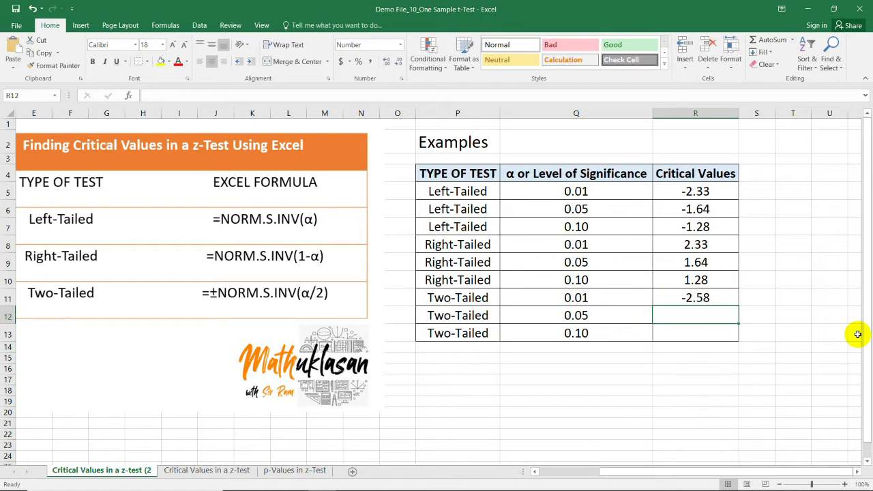
# Step: Enter 2.58 in S11 as the positive counterpart of the first two-tailed critical value
pyautogui.click(714, 299)
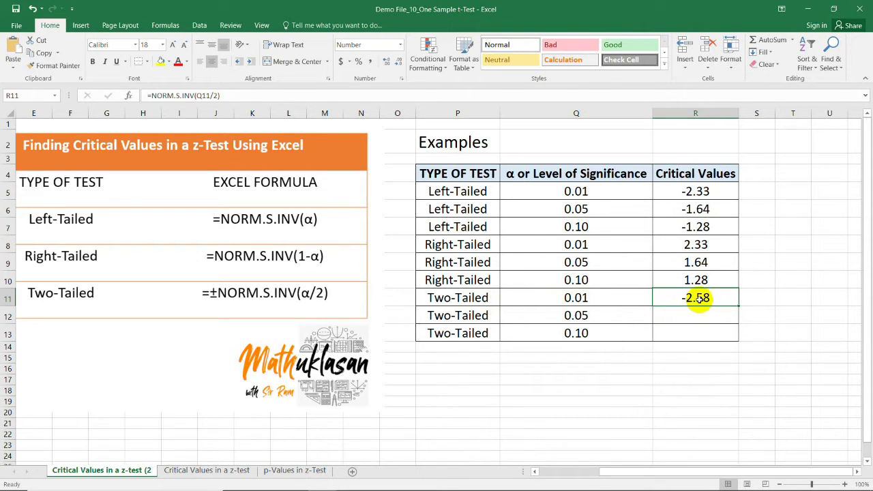
pyautogui.click(758, 298)
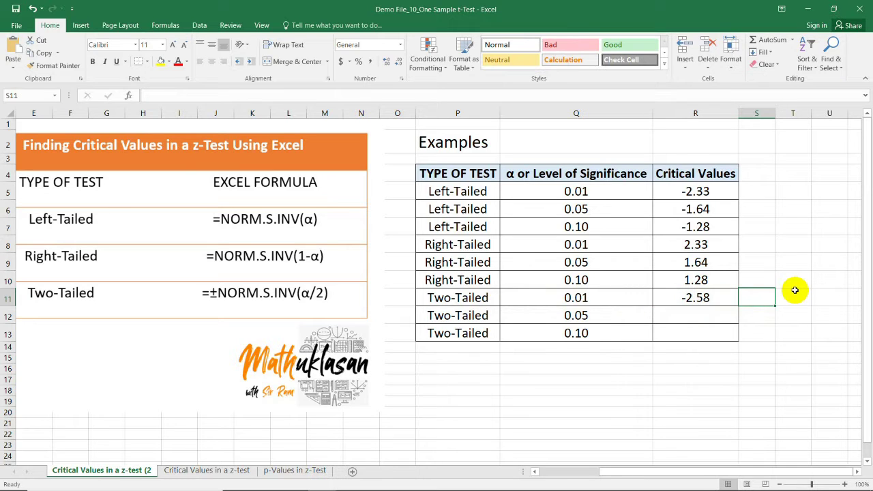
pyautogui.write('2.58')
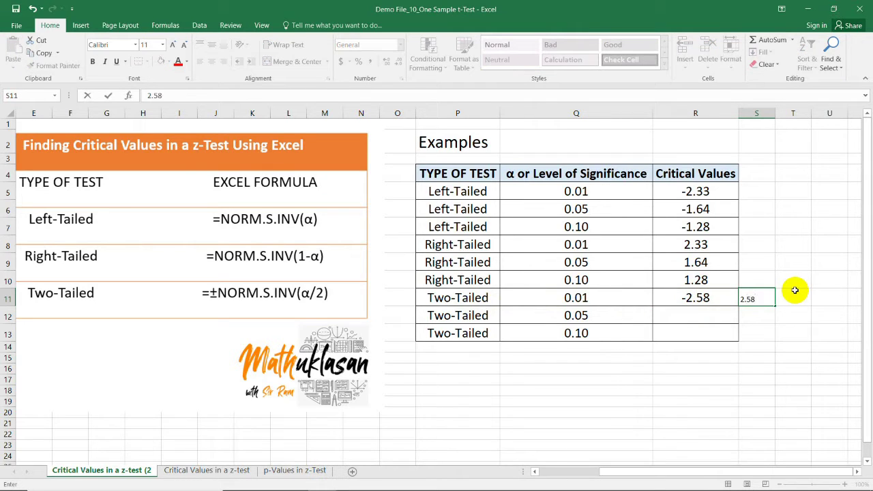
pyautogui.press('Return')
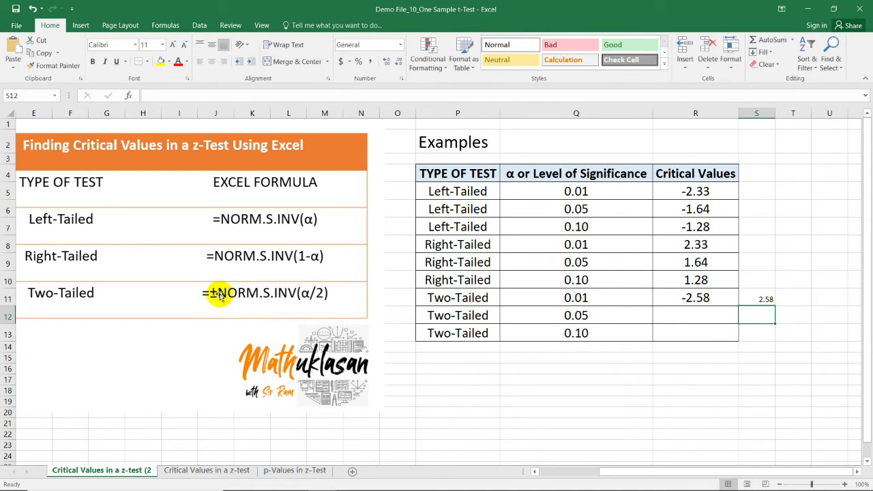
# Step: Change the R11 formula to =-NORM.S.INV(Q11/2) to return the positive two-tailed critical value
pyautogui.click(706, 300)
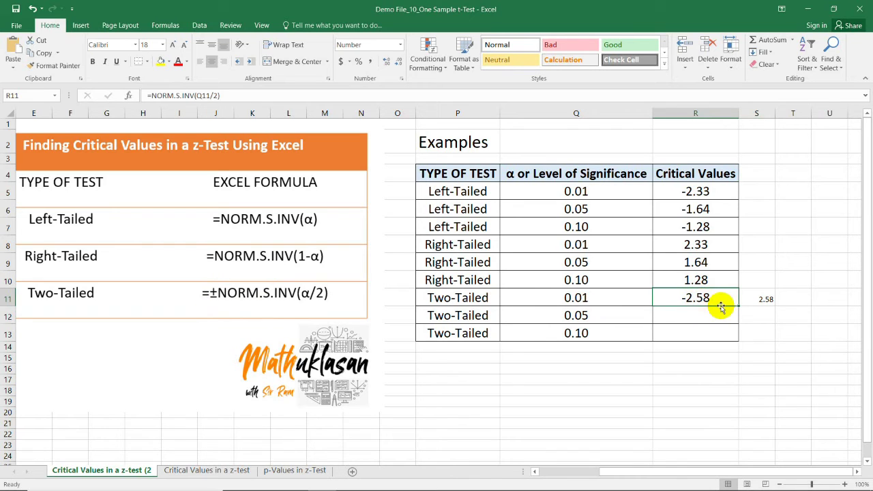
pyautogui.click(152, 95)
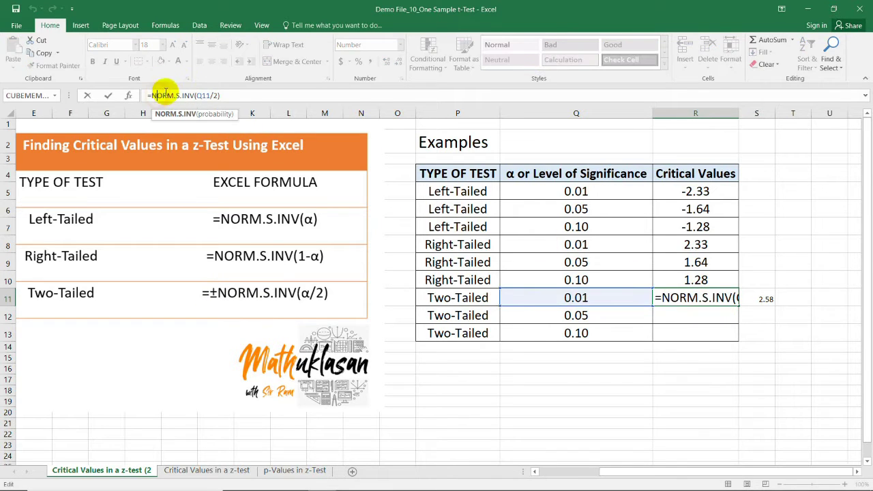
pyautogui.doubleClick(658, 297)
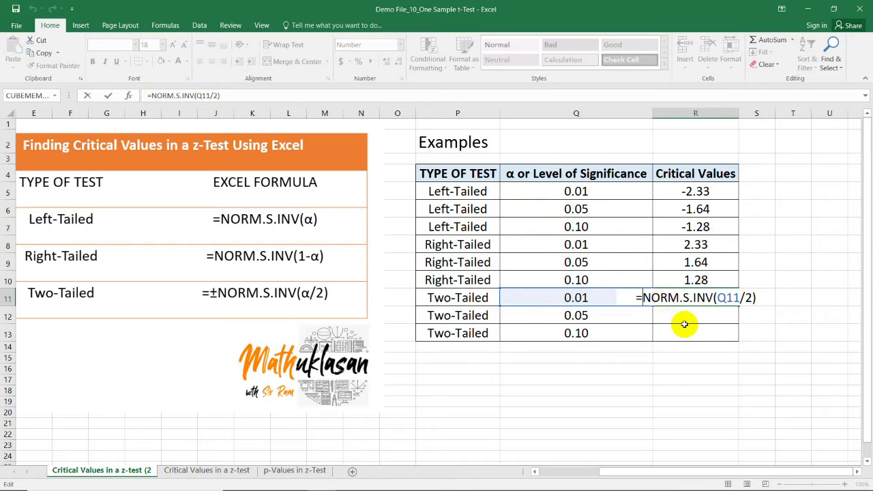
pyautogui.write('-')
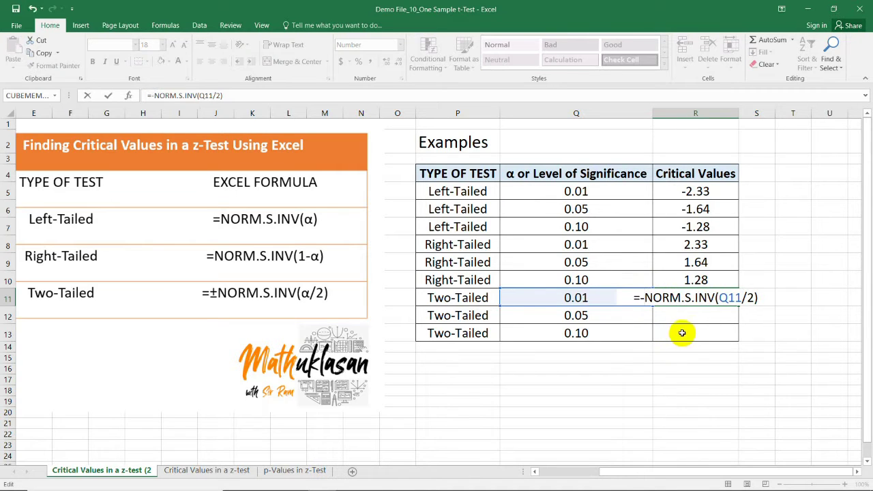
pyautogui.press('Return')
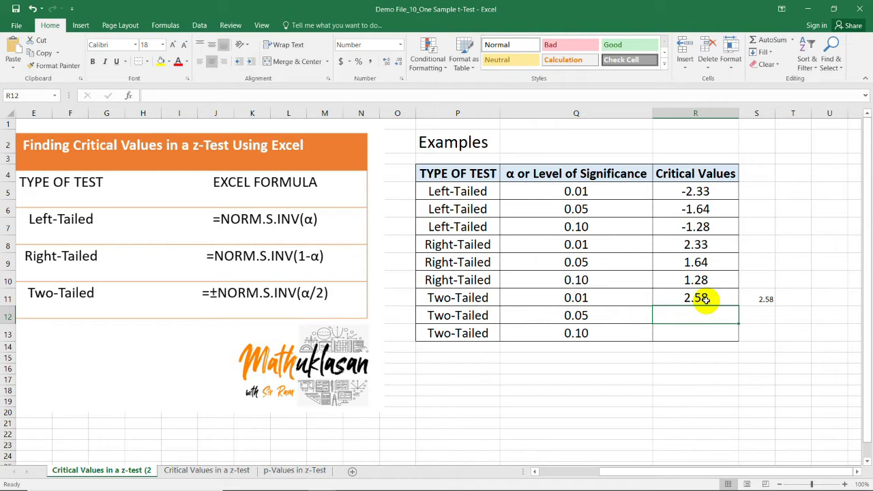
# Step: Fill the R11 formula down to R13 for the remaining two-tailed tests
pyautogui.click(475, 298)
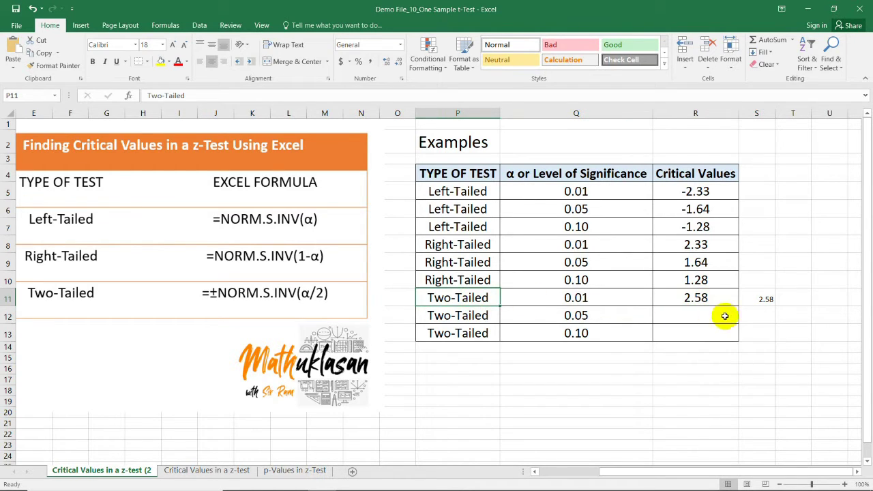
pyautogui.click(708, 302)
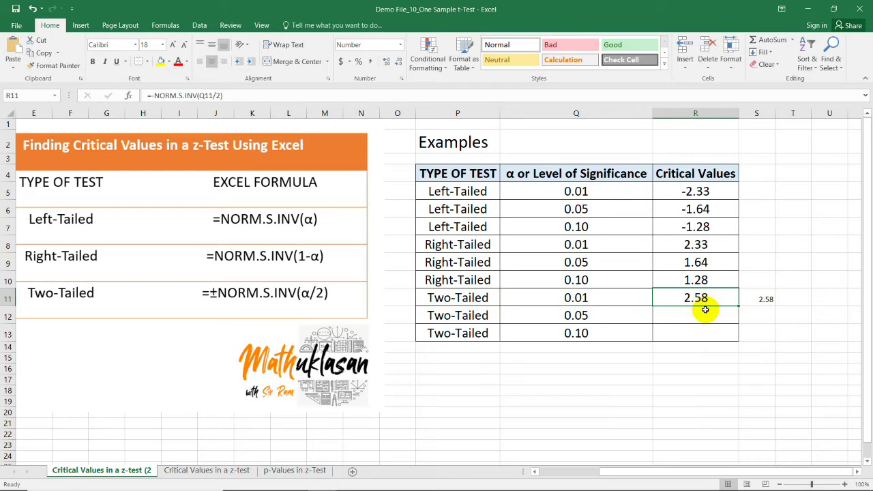
pyautogui.moveTo(737, 308); pyautogui.dragTo(735, 334)
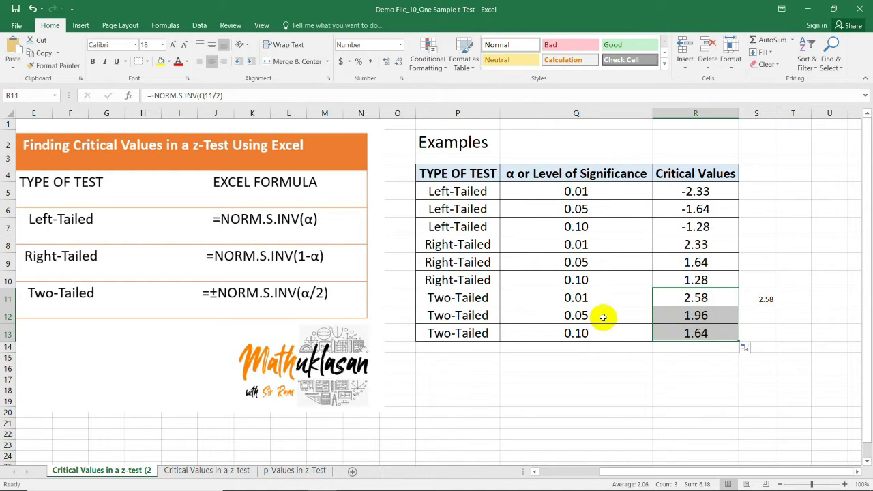
# Step: Enter the negative two-tailed critical values -2.58, -1.96 and -1.64 in cells S11, S12 and S13 beside their positive counterparts
pyautogui.click(760, 298)
pyautogui.click(702, 300)
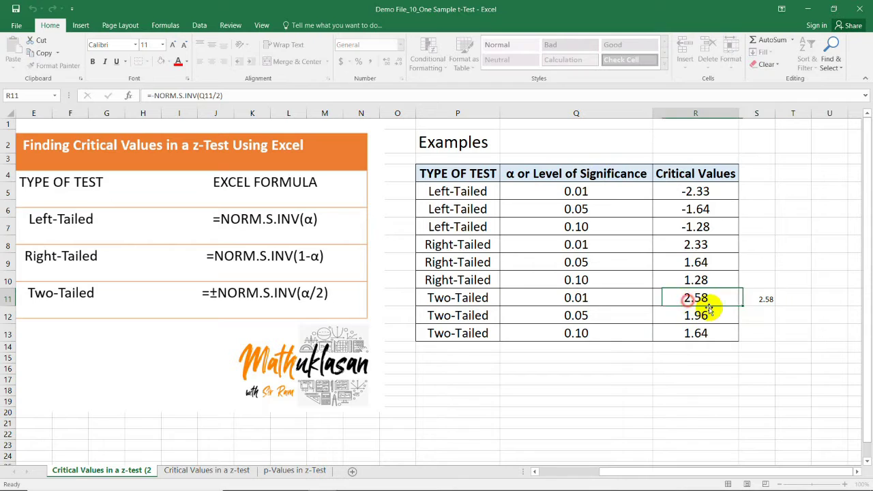
pyautogui.click(764, 298)
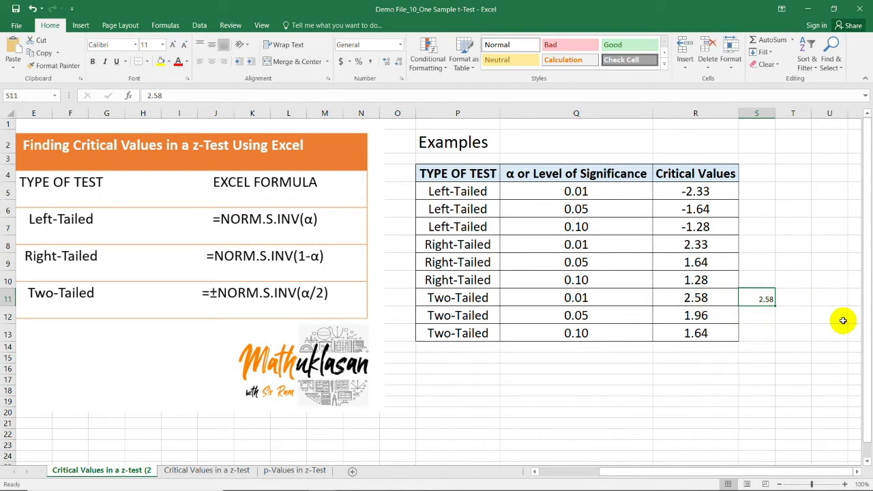
pyautogui.write('-2')
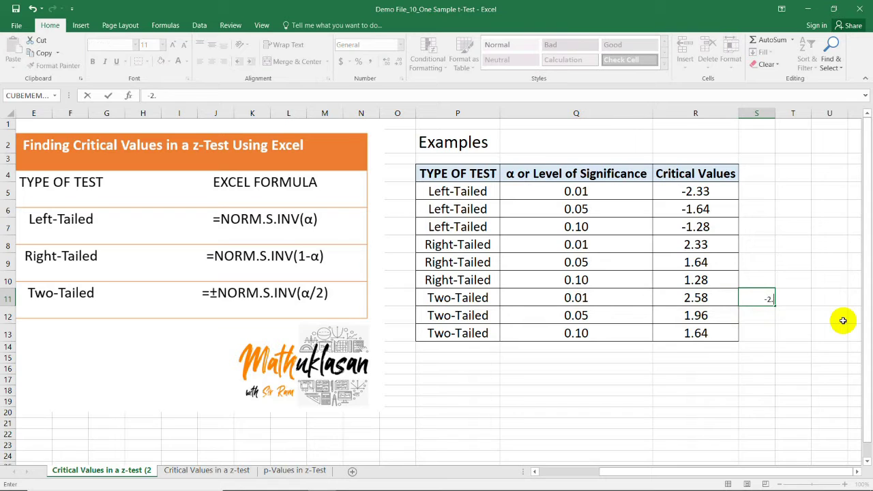
pyautogui.press('Return')
pyautogui.write('-1.96')
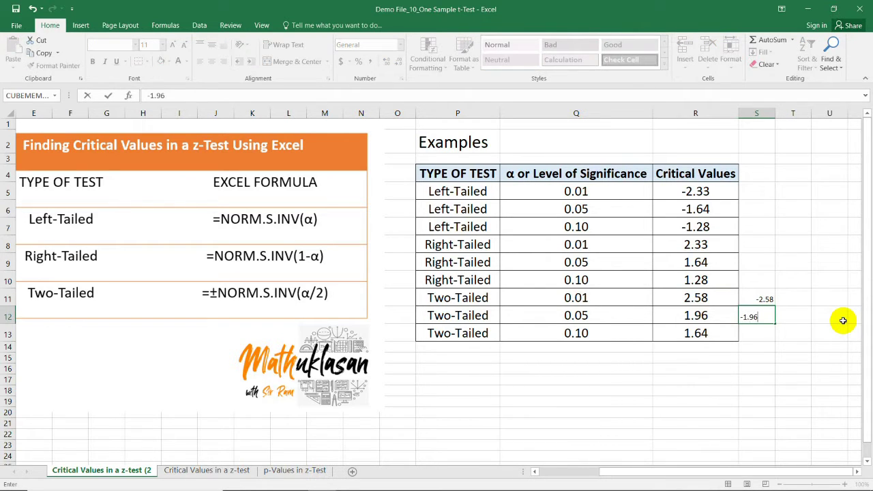
pyautogui.press('Return')
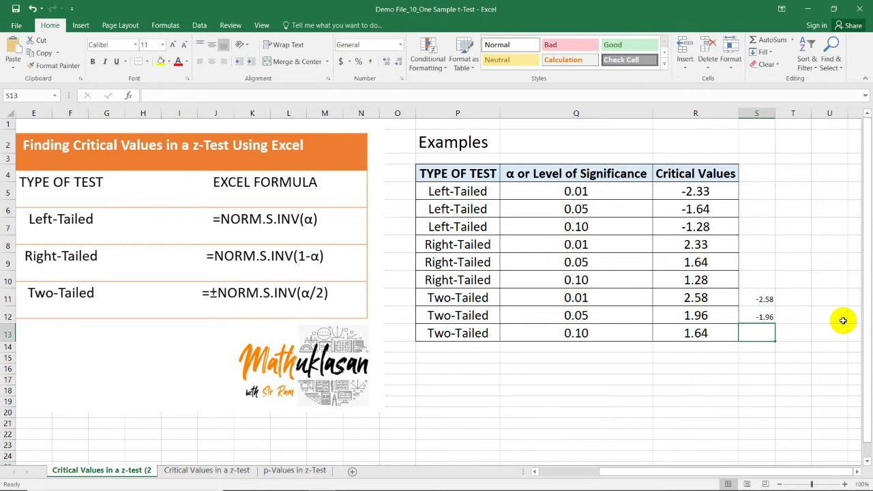
pyautogui.write('-1')
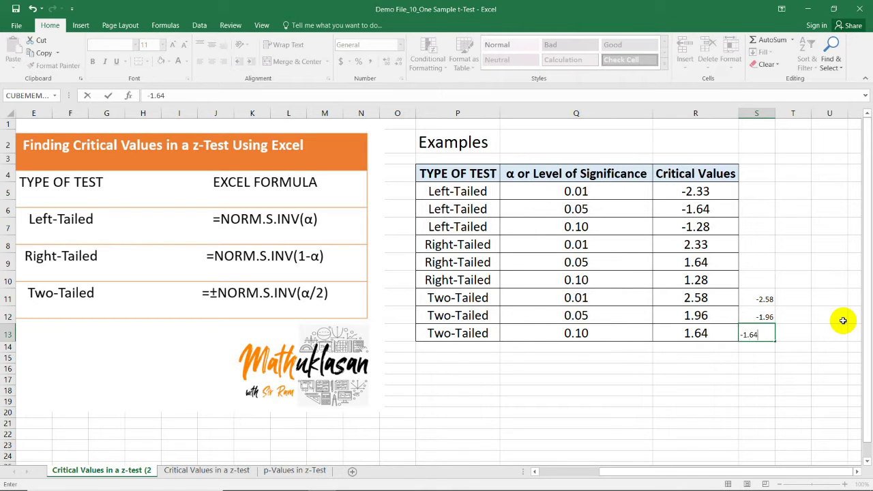
pyautogui.write('.64')
pyautogui.press('Return')
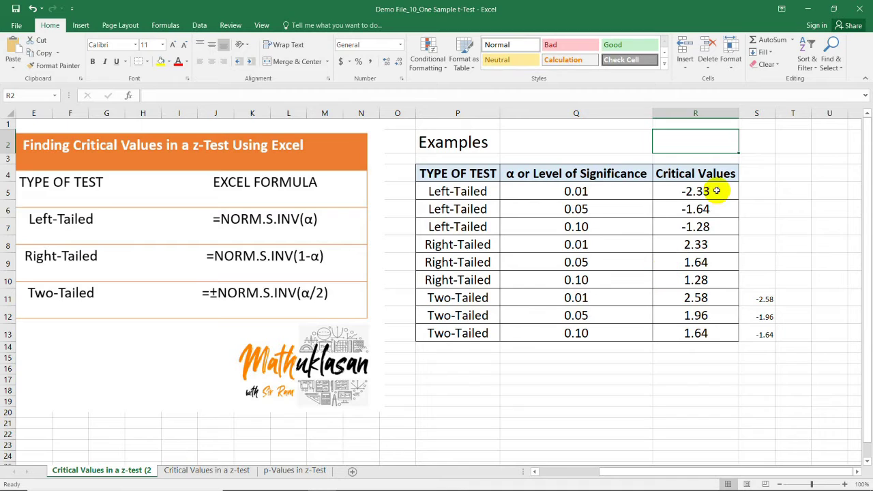
pyautogui.moveTo(716, 189); pyautogui.dragTo(720, 333)
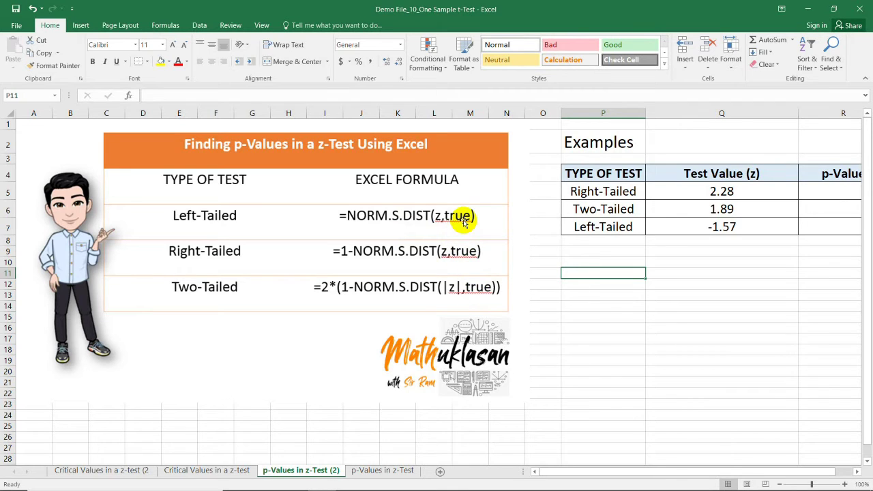
# Step: Calculate the right-tailed p-value for the test value 2.28 in R5 with =1-NORM.S.DIST(2.28,TRUE)
pyautogui.press('Right')
pyautogui.press('Down')
pyautogui.press('Down')
pyautogui.press('Down')
pyautogui.press('Down')
pyautogui.press('Down')
pyautogui.press('Down')
pyautogui.press('Down')
pyautogui.press('Down')
pyautogui.press('Down')
pyautogui.press('Down')
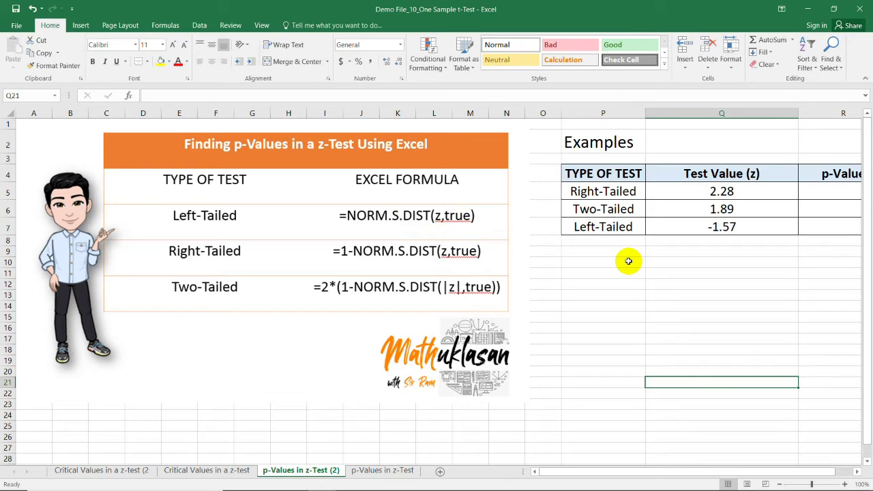
pyautogui.press('Right')
pyautogui.press('Right')
pyautogui.press('Right')
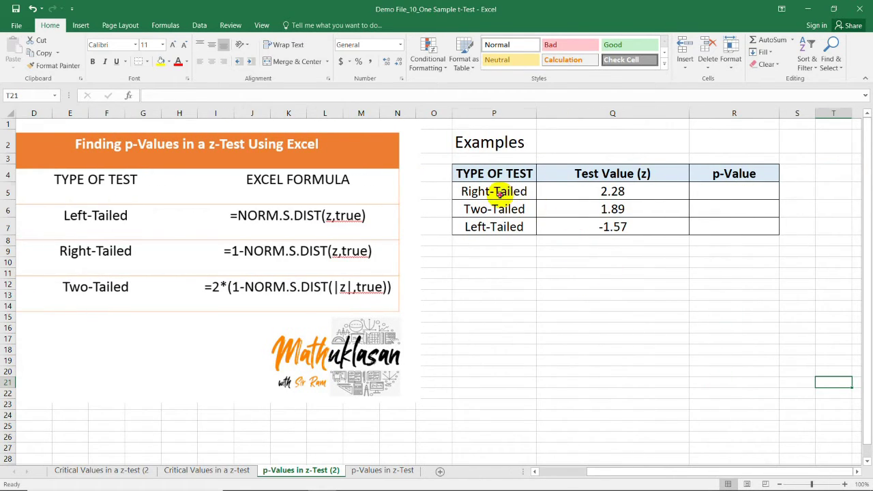
pyautogui.click(500, 194)
pyautogui.click(593, 191)
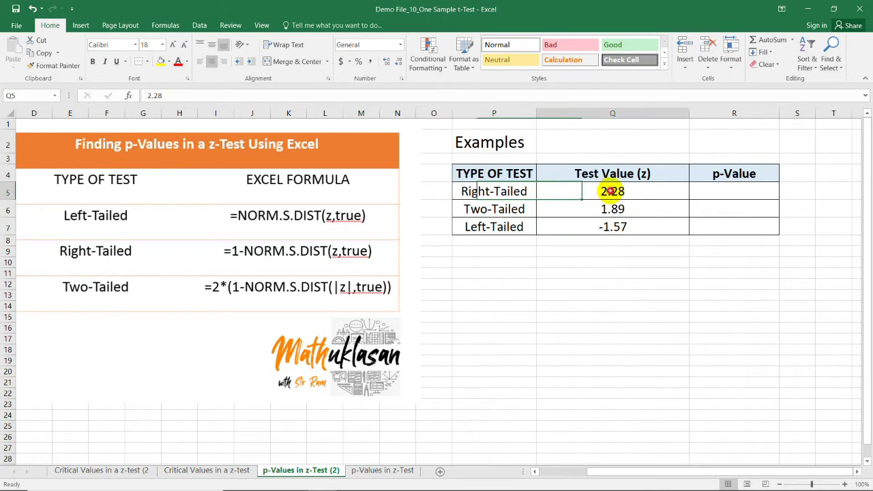
pyautogui.click(713, 194)
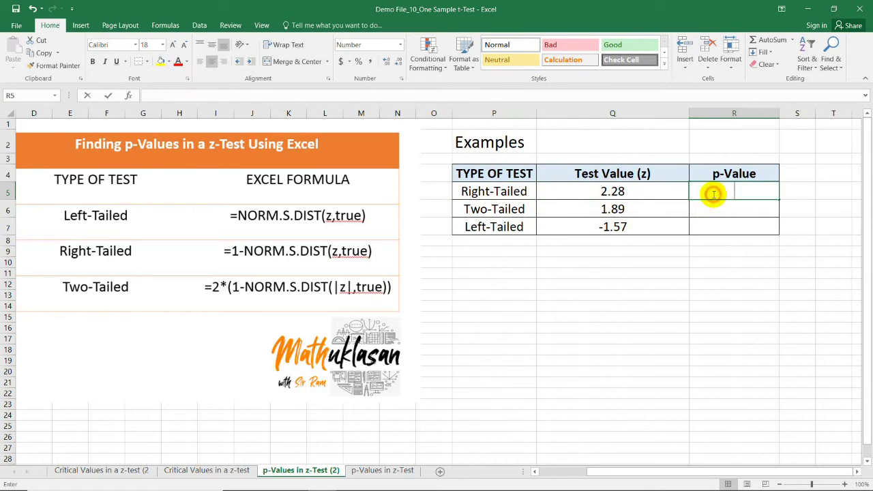
pyautogui.write('=')
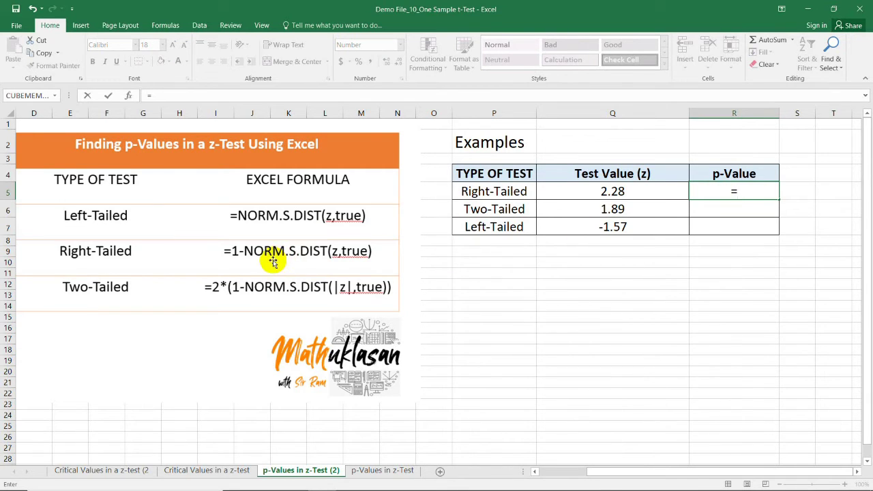
pyautogui.write('1-n')
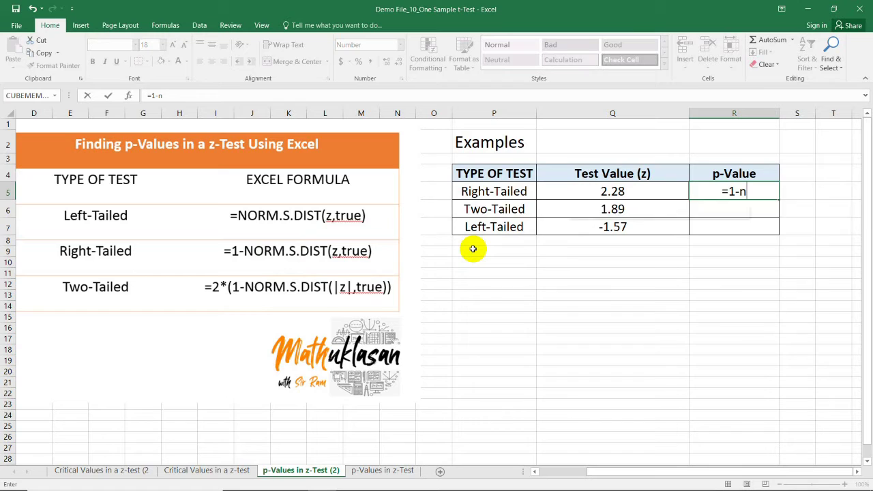
pyautogui.write('orm.s.d')
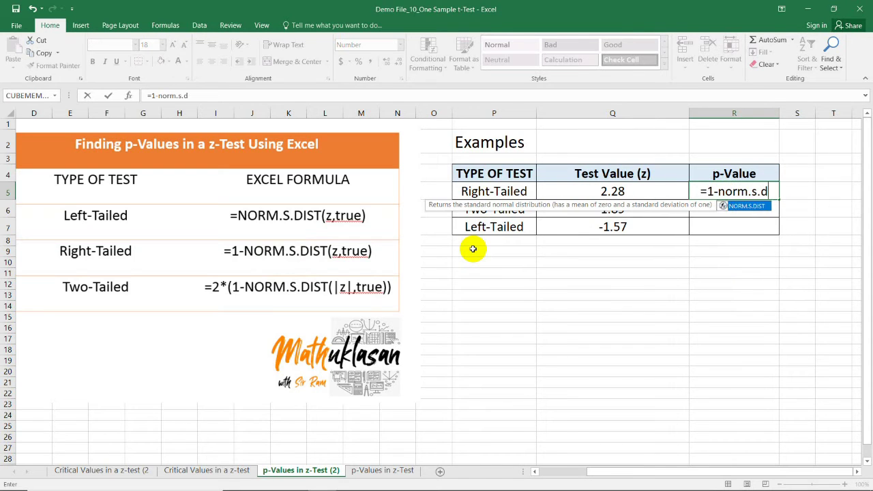
pyautogui.write('ist(')
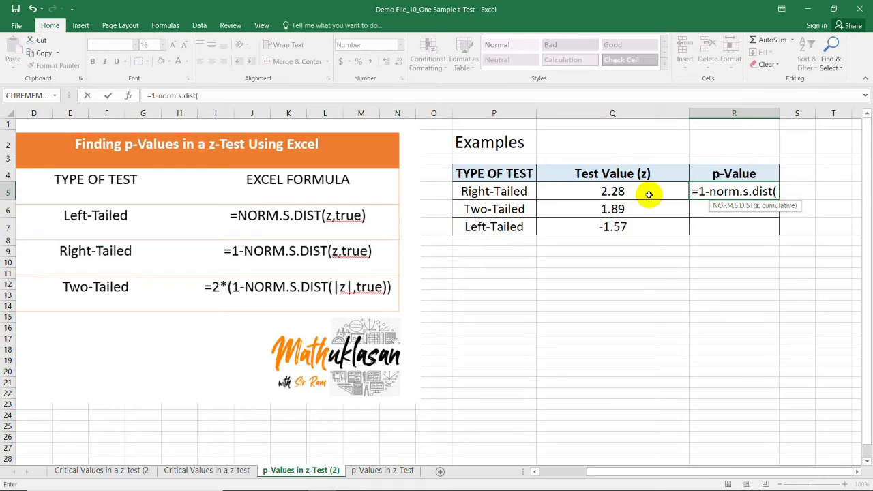
pyautogui.write('2.28')
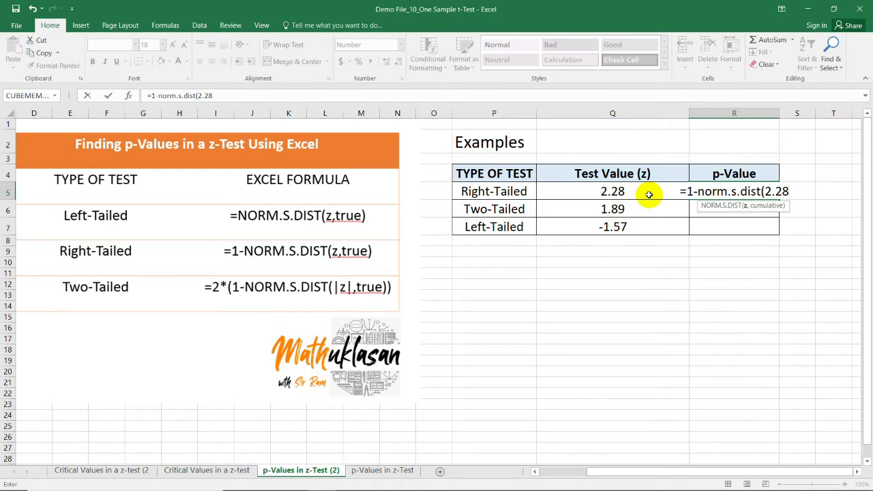
pyautogui.write(',true')
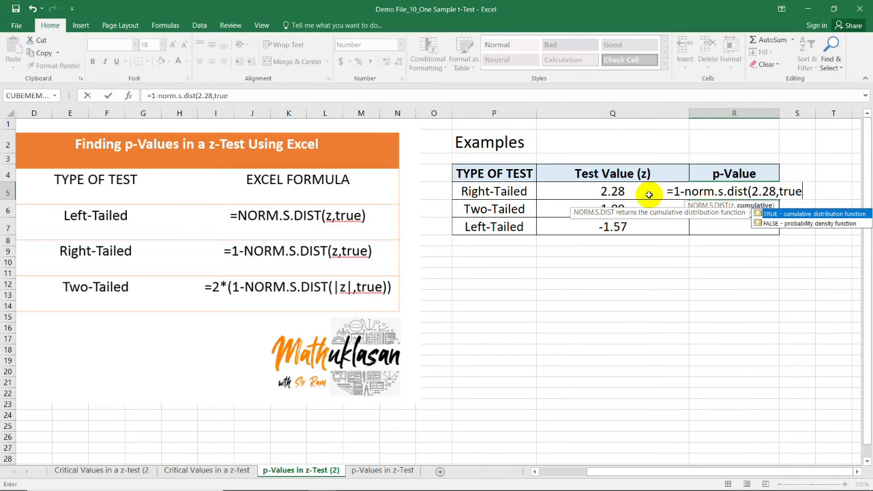
pyautogui.write(')')
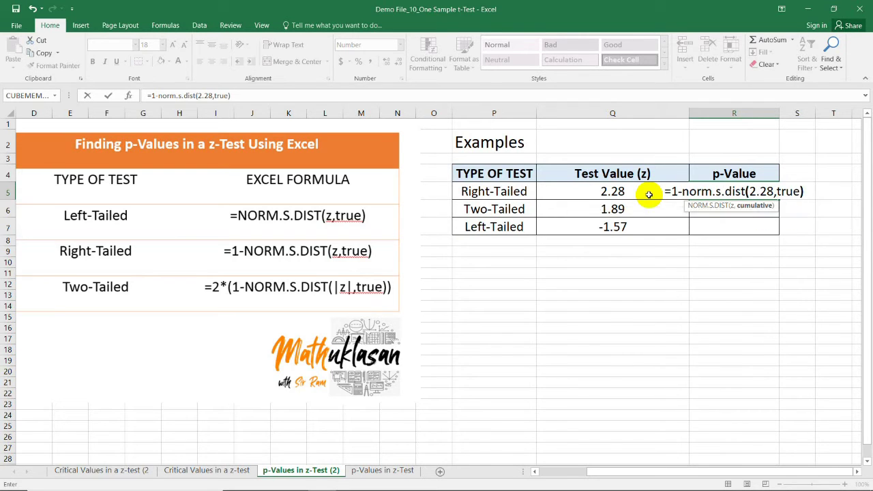
pyautogui.press('Return')
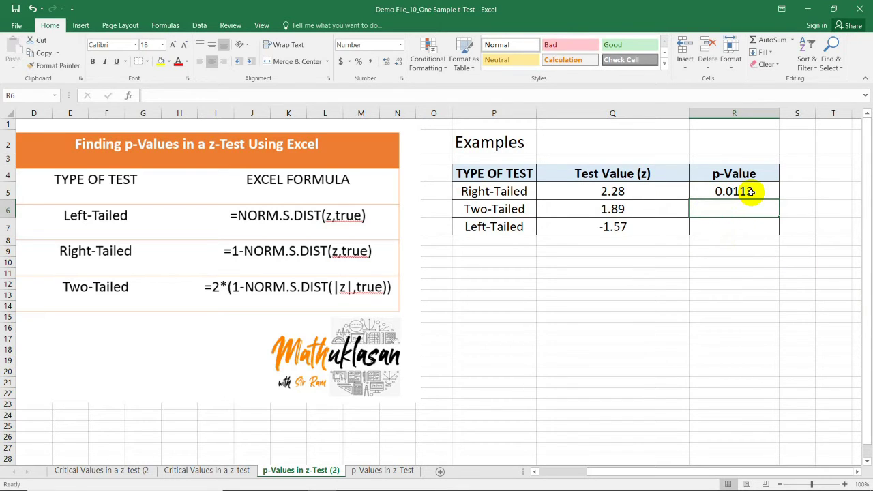
# Step: Enter 0.05 in S5 beside the right-tailed p-value for comparison
pyautogui.click(795, 192)
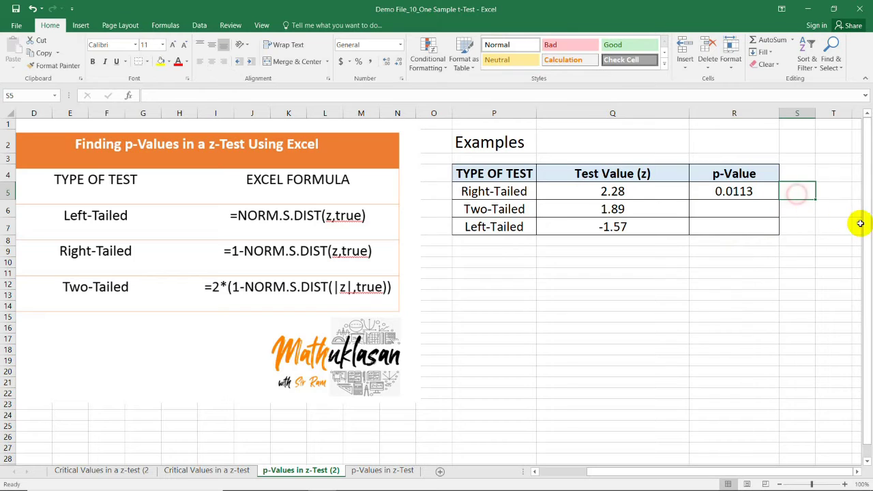
pyautogui.write('0.05')
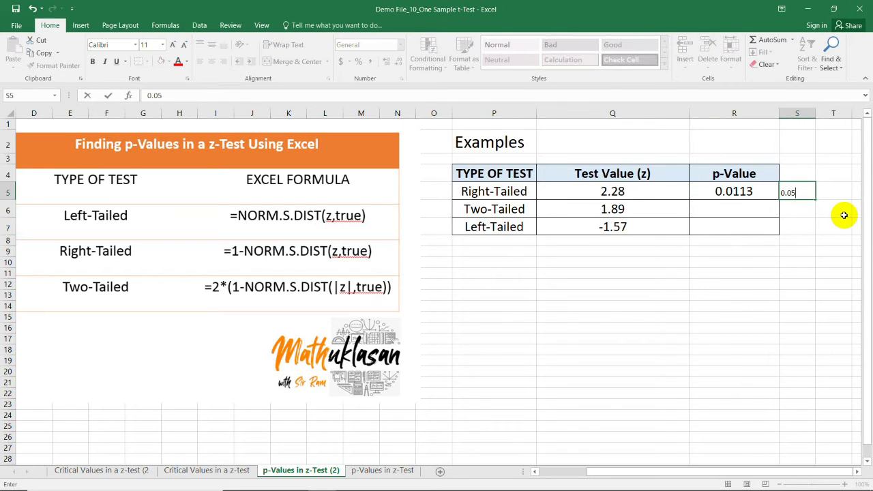
pyautogui.hotkey('ctrl', 'Return')
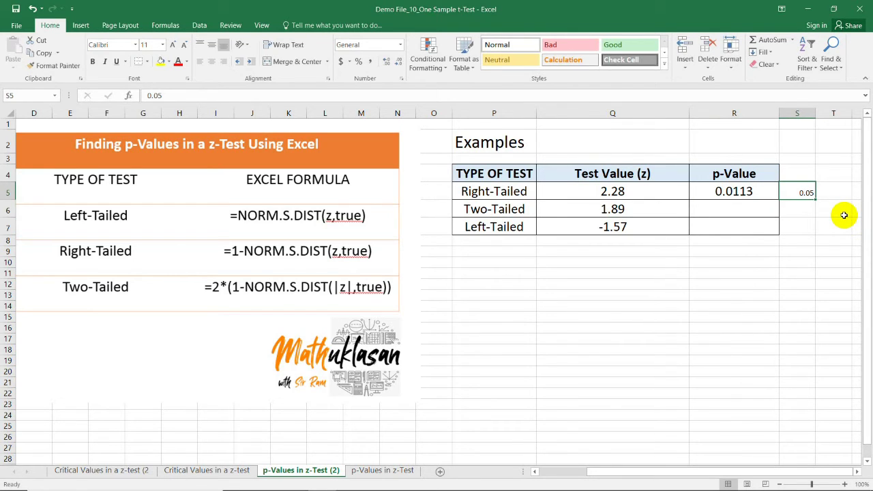
pyautogui.press('Left')
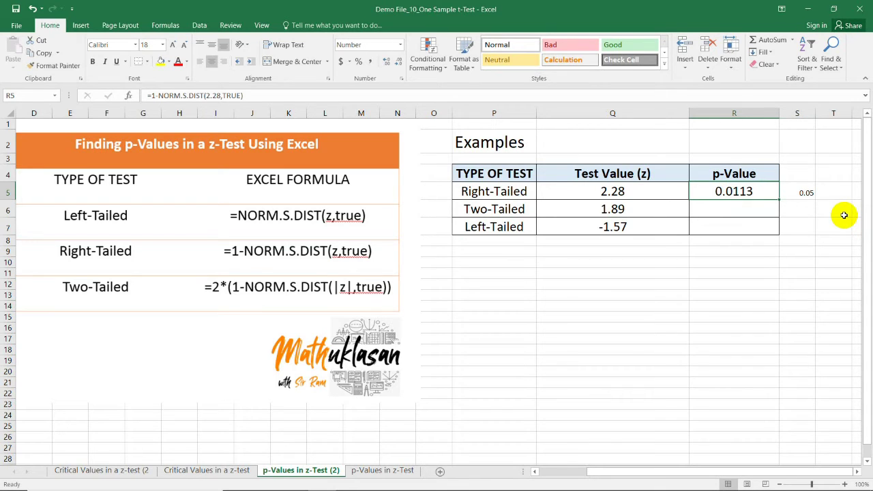
pyautogui.press('Right')
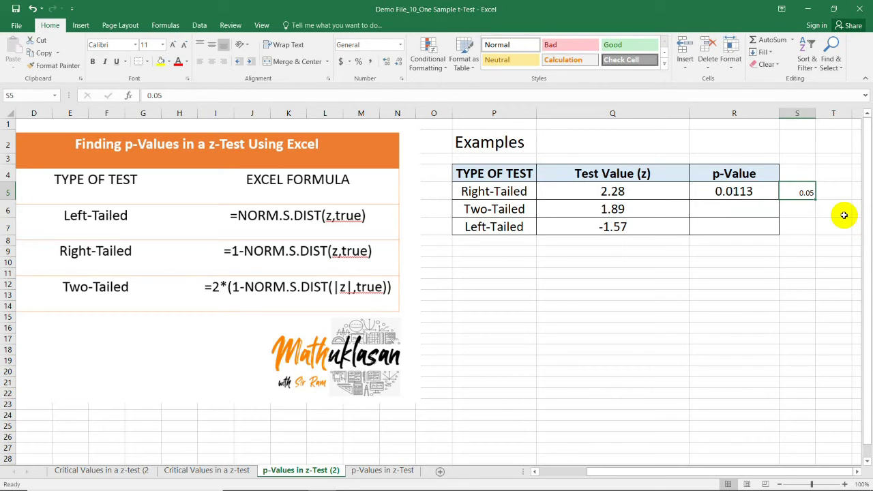
# Step: Calculate the two-tailed p-value for the test value 1.89 in R6 with =2*(1-NORM.S.DIST(1.89,TRUE))
pyautogui.click(744, 210)
pyautogui.moveTo(510, 211); pyautogui.dragTo(722, 206)
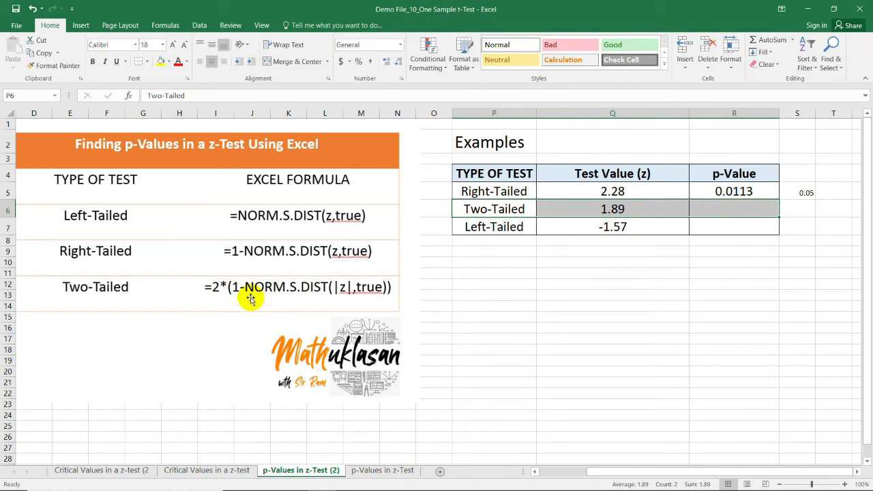
pyautogui.click(733, 209)
pyautogui.write('=')
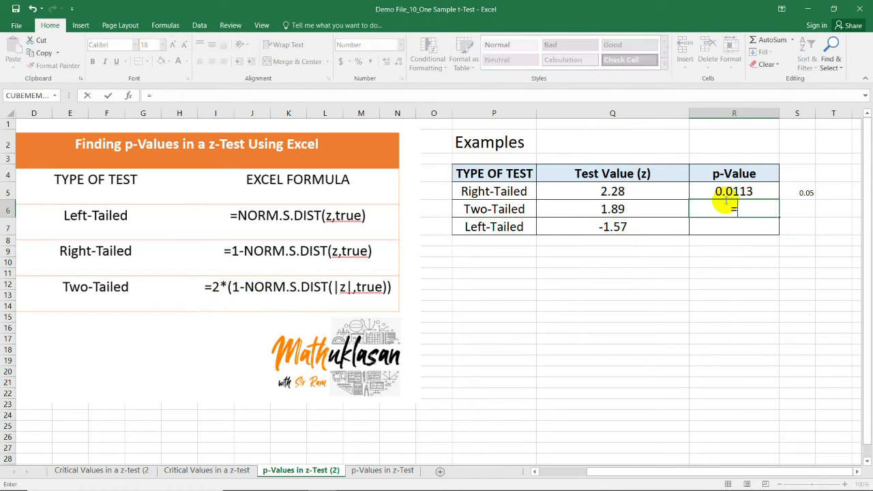
pyautogui.write('2*(1-norm.s.dist')
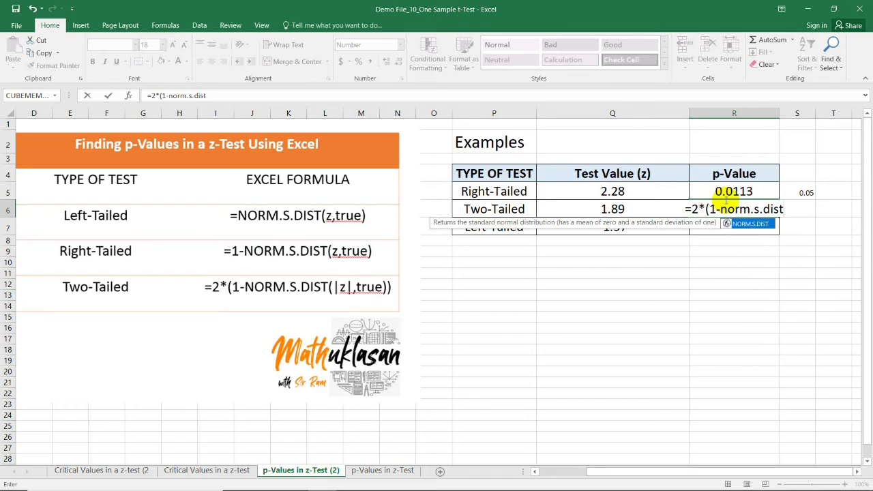
pyautogui.write('(')
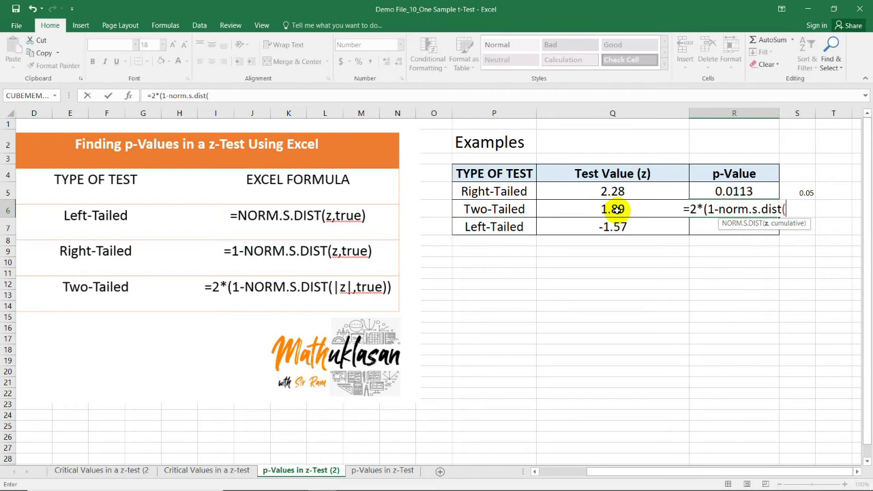
pyautogui.write('1.89')
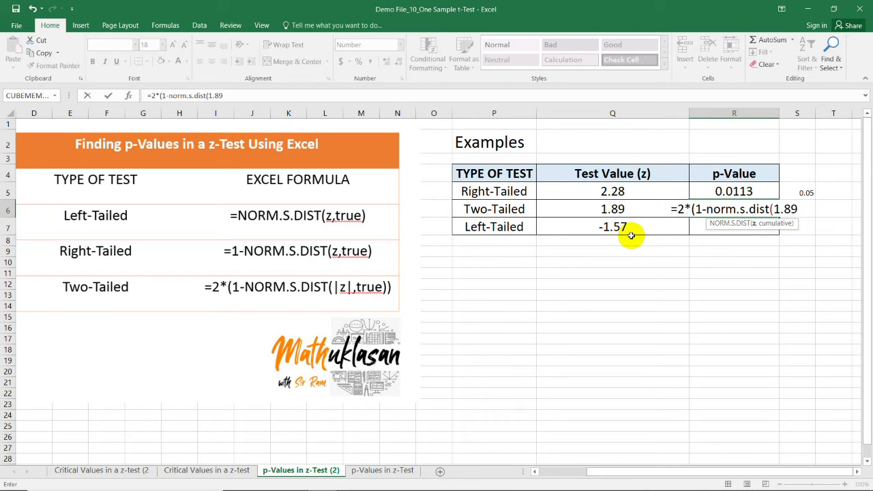
pyautogui.write(',true')
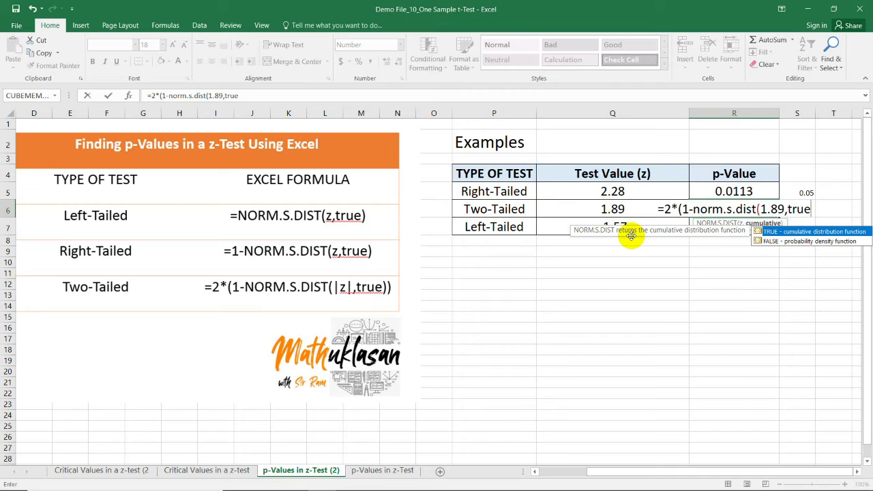
pyautogui.write(')')
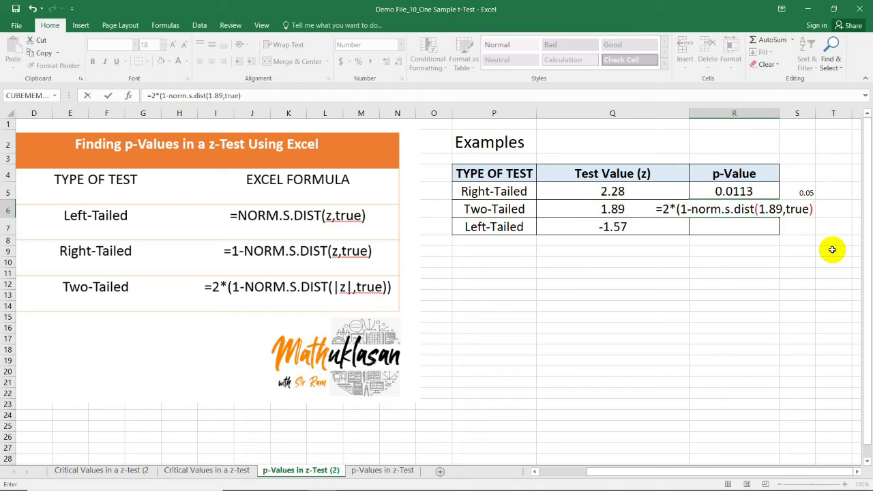
pyautogui.write(')')
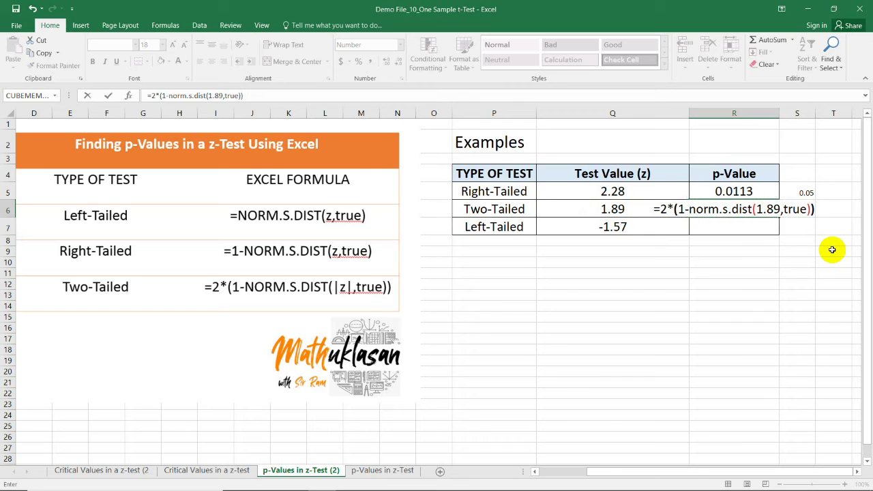
pyautogui.press('Return')
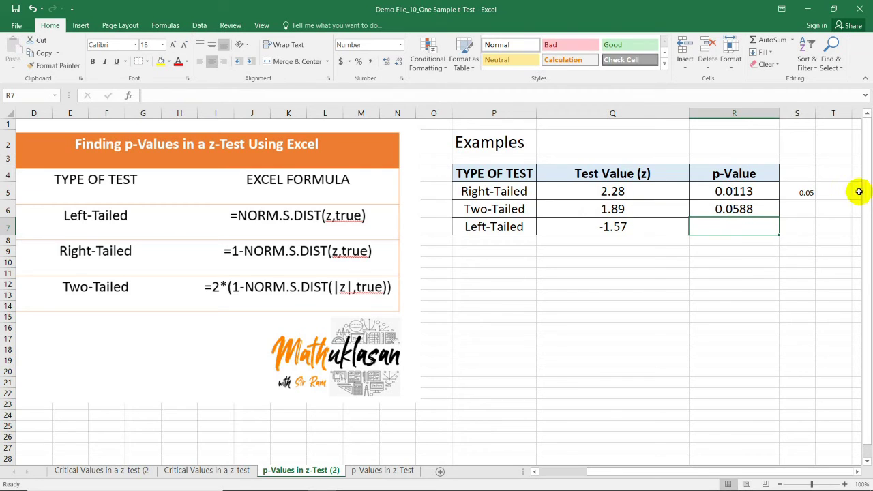
pyautogui.click(757, 213)
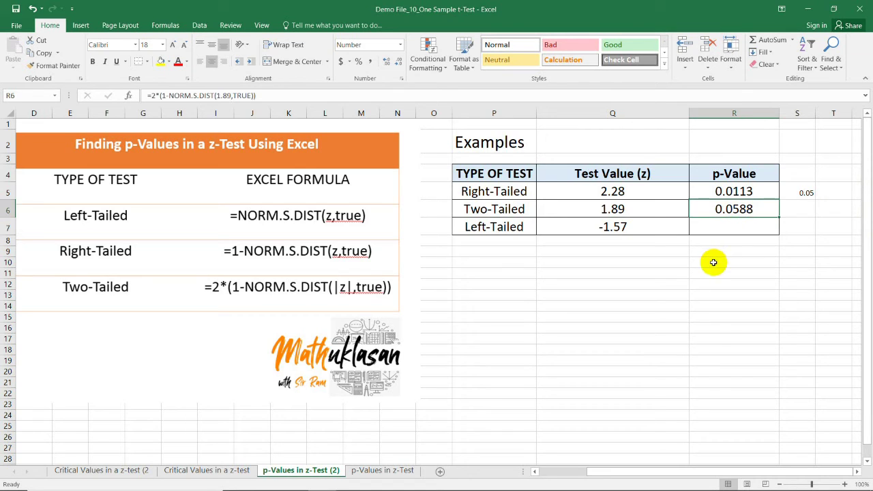
# Step: Calculate the left-tailed p-value in R7 from the test value in Q7 with =NORM.S.DIST(Q7,TRUE)
pyautogui.moveTo(471, 229); pyautogui.dragTo(702, 226)
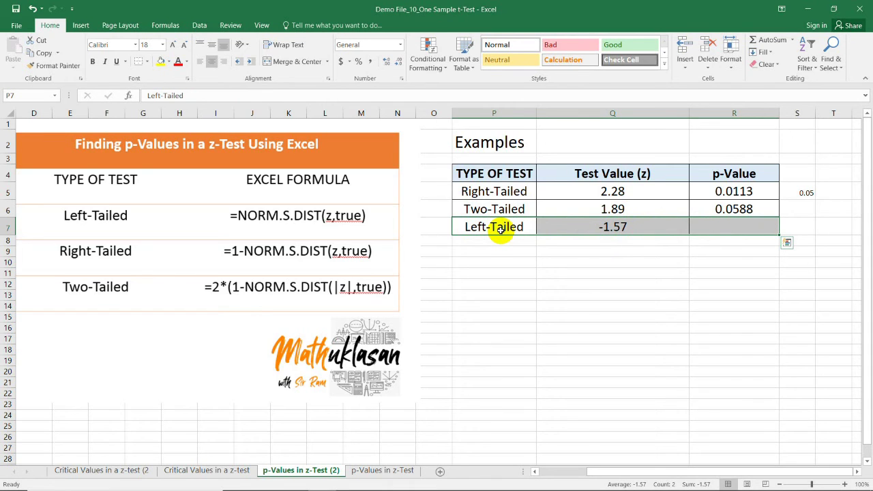
pyautogui.click(726, 223)
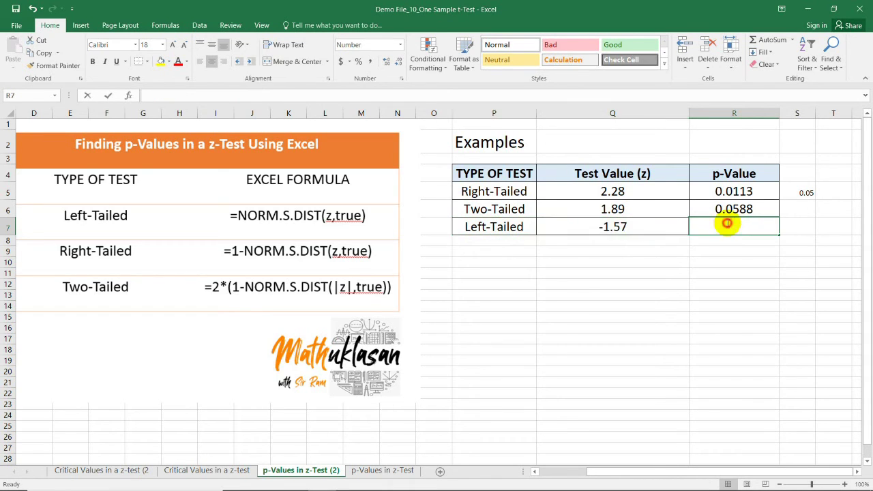
pyautogui.write('=')
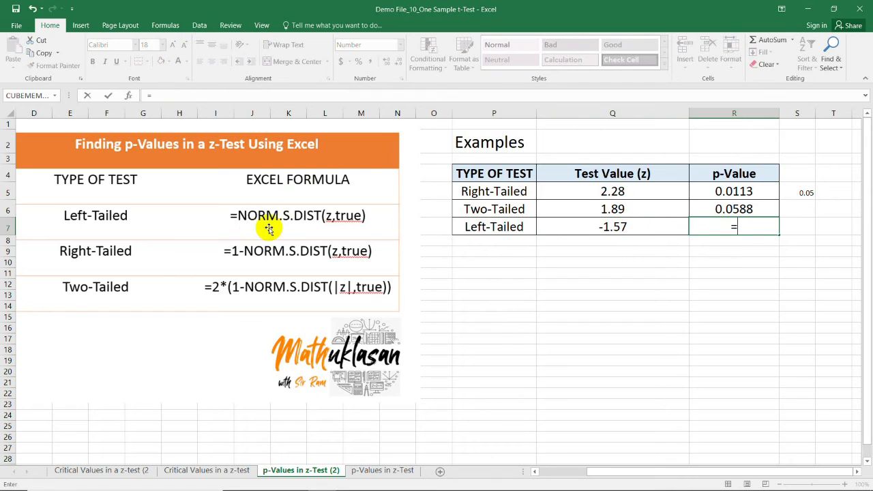
pyautogui.write('no')
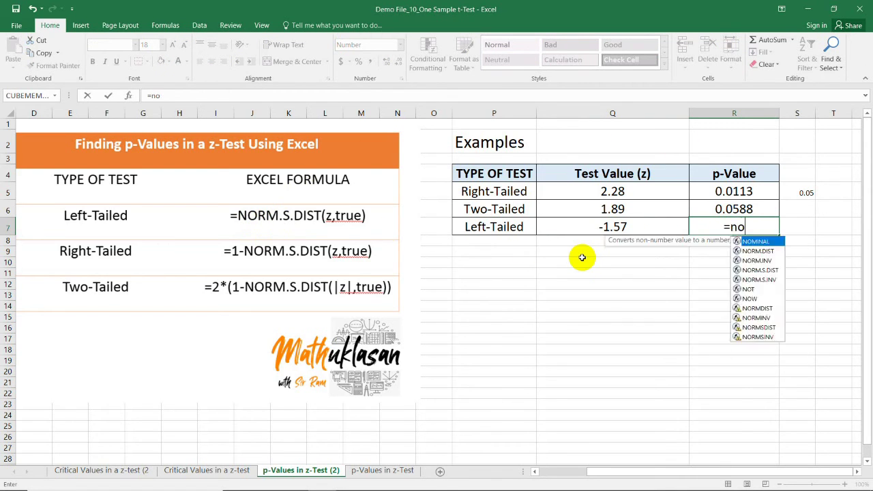
pyautogui.write('rm.s.')
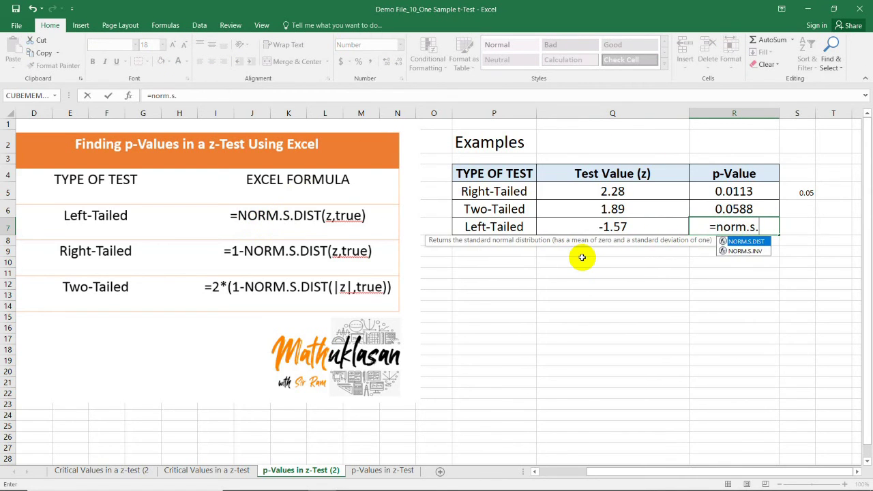
pyautogui.write('dis')
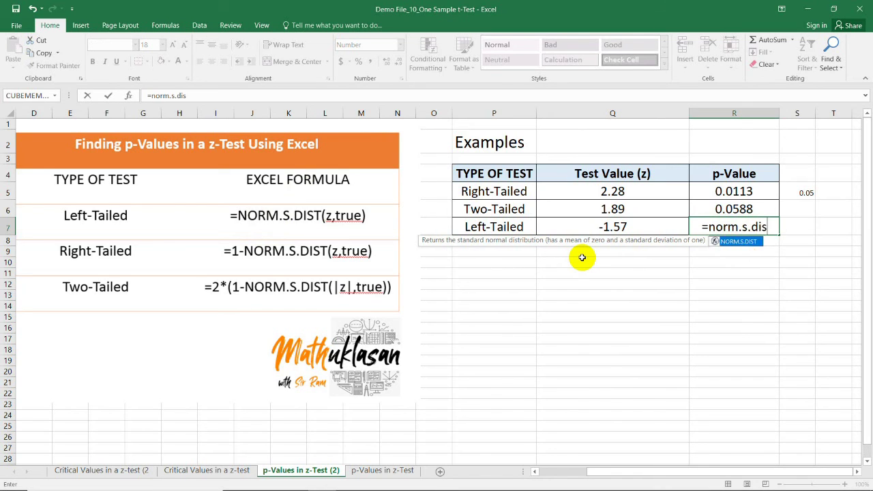
pyautogui.write('t(')
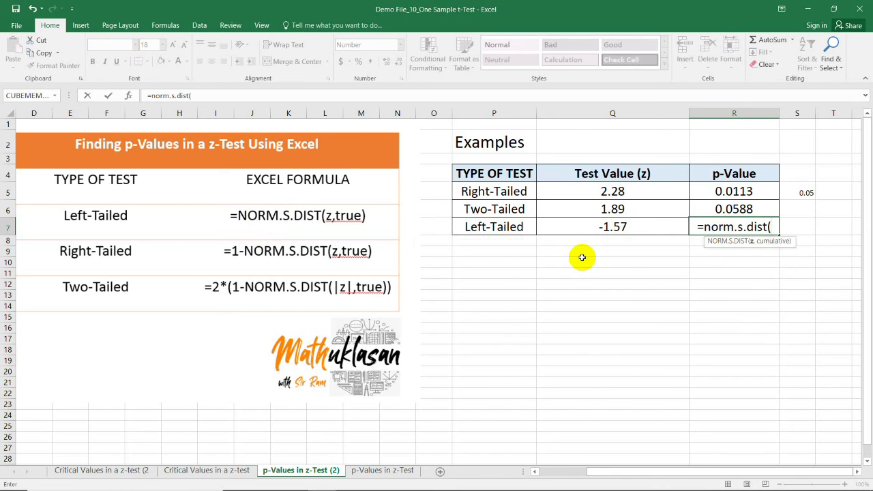
pyautogui.click(614, 227)
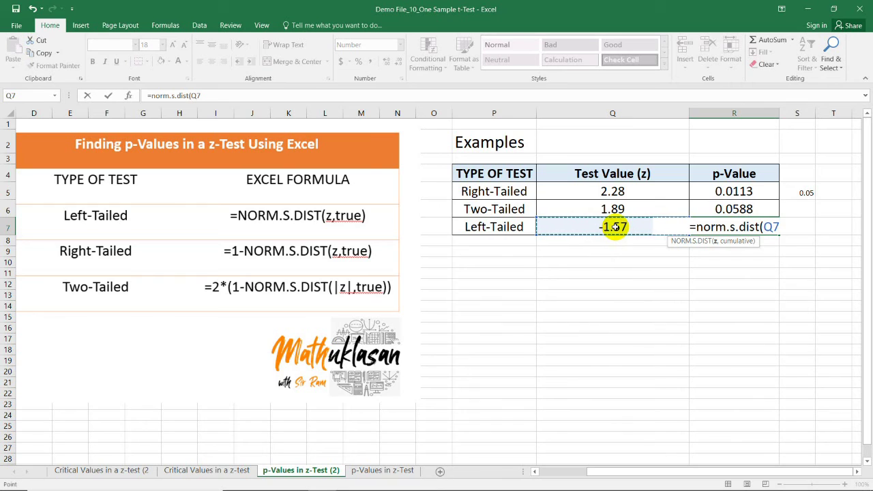
pyautogui.write(',')
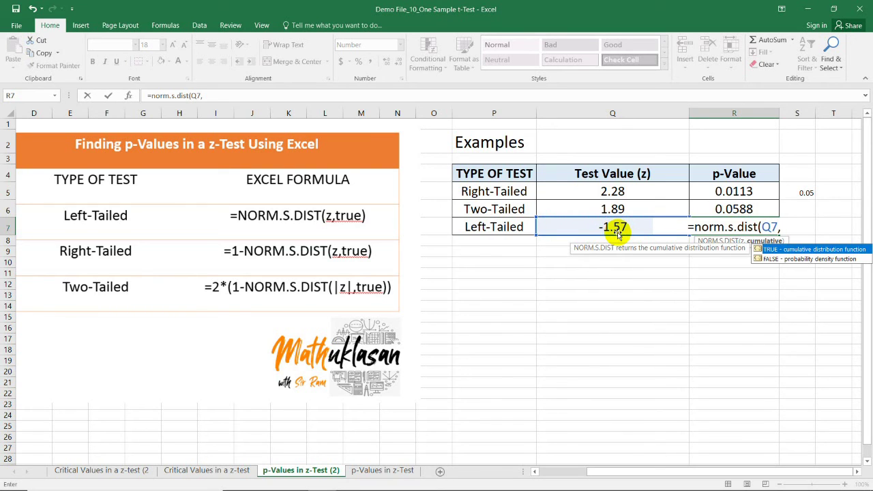
pyautogui.write('true')
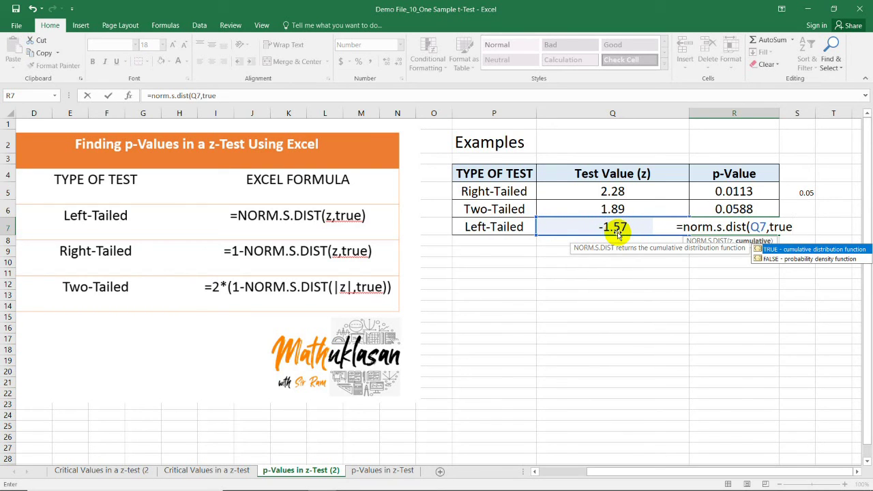
pyautogui.write(')')
pyautogui.press('Return')
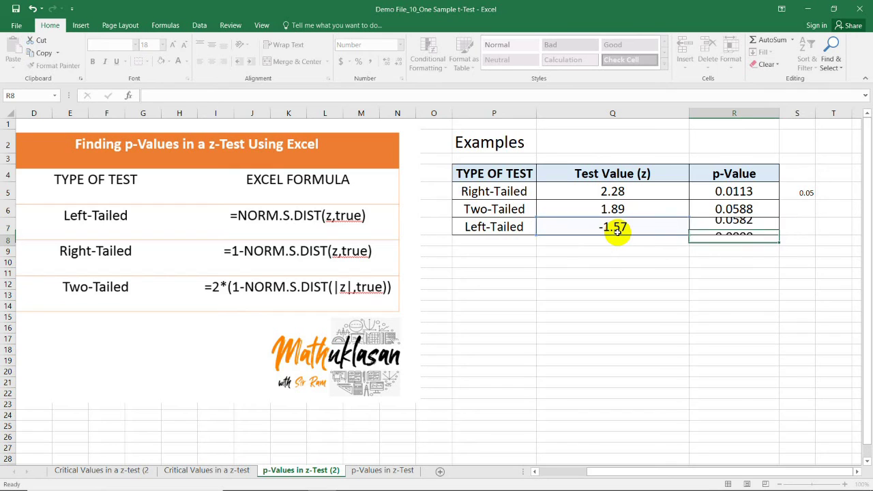